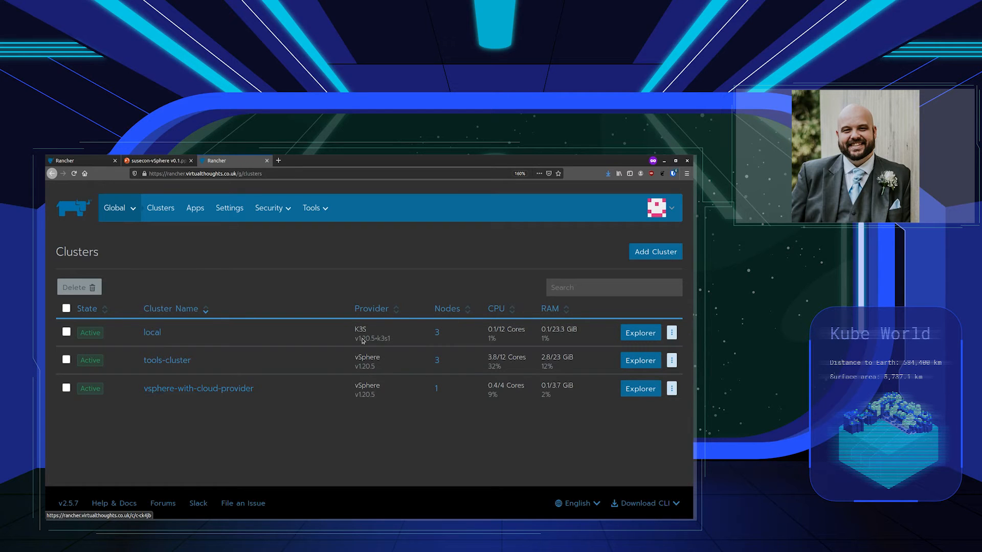
Open the vsphere-vapp node template for editing and review its 4 CPU, 4096 MB, 40000 MB instance options
{"action": "left_click", "coordinate": [658, 206]}
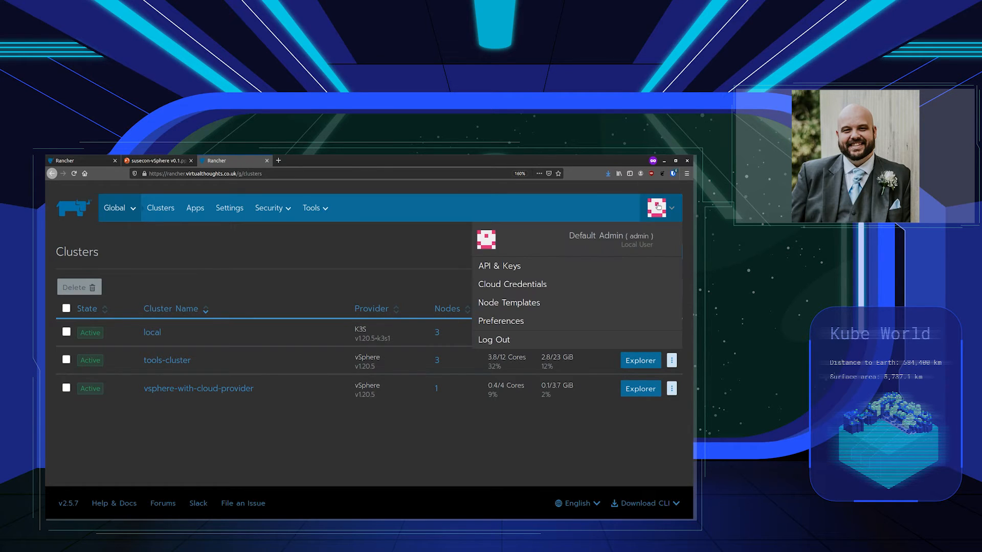
{"action": "left_click", "coordinate": [542, 306]}
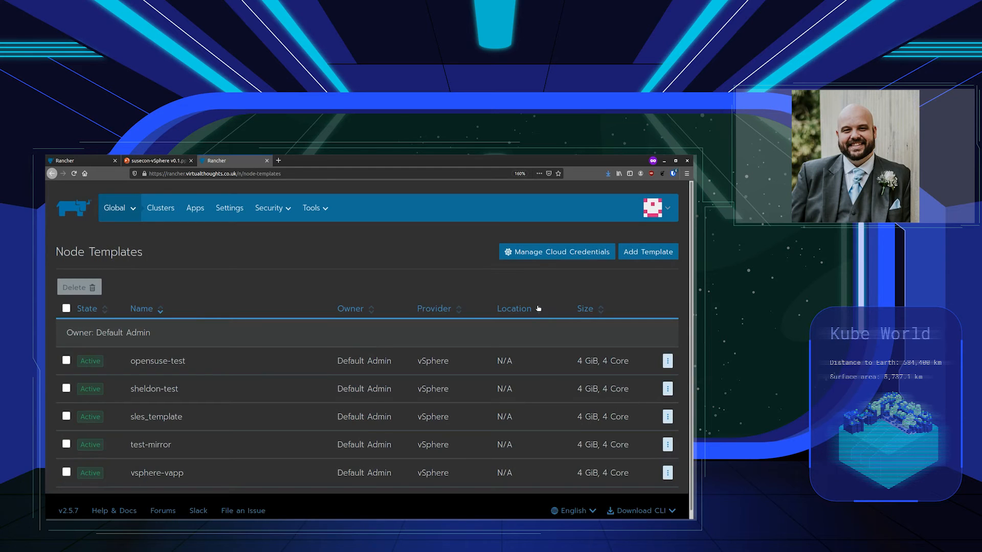
{"action": "scroll", "coordinate": [538, 308], "scroll_direction": "down", "scroll_amount": 1}
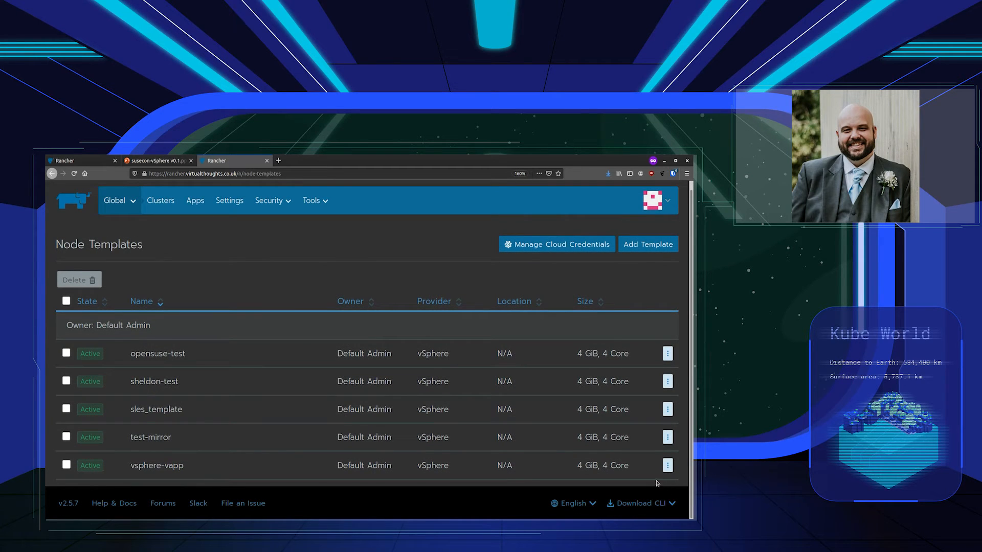
{"action": "left_click", "coordinate": [667, 466]}
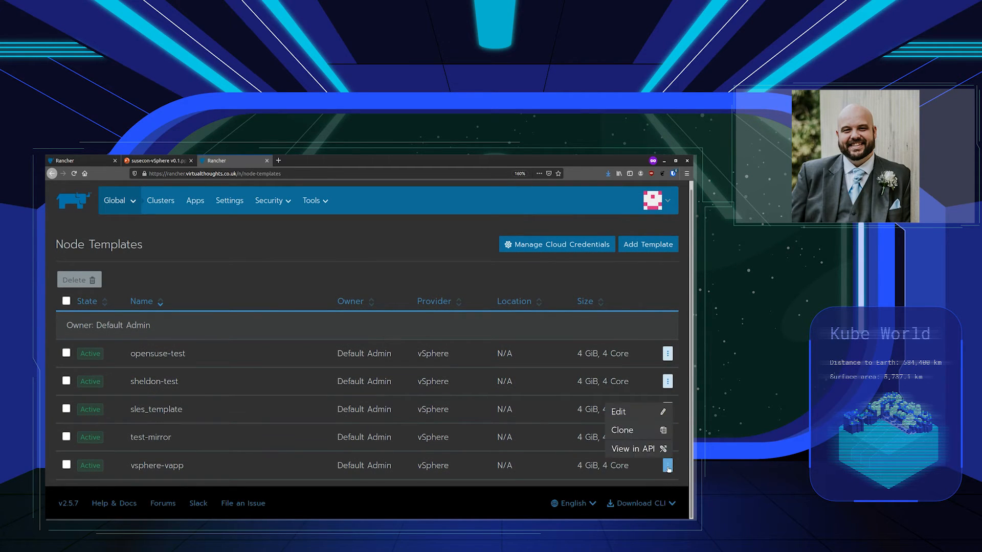
{"action": "left_click", "coordinate": [624, 409]}
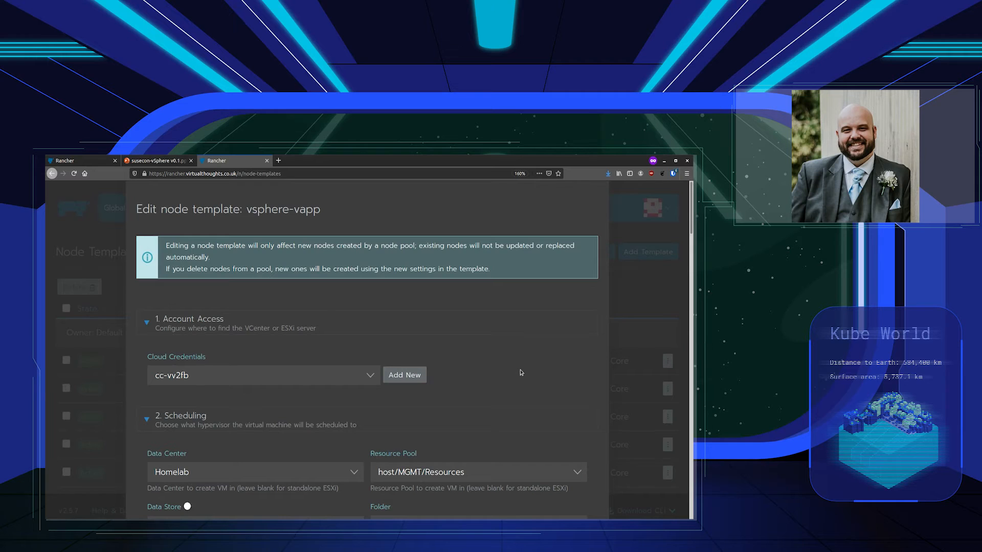
{"action": "scroll", "coordinate": [276, 312], "scroll_direction": "down", "scroll_amount": 1}
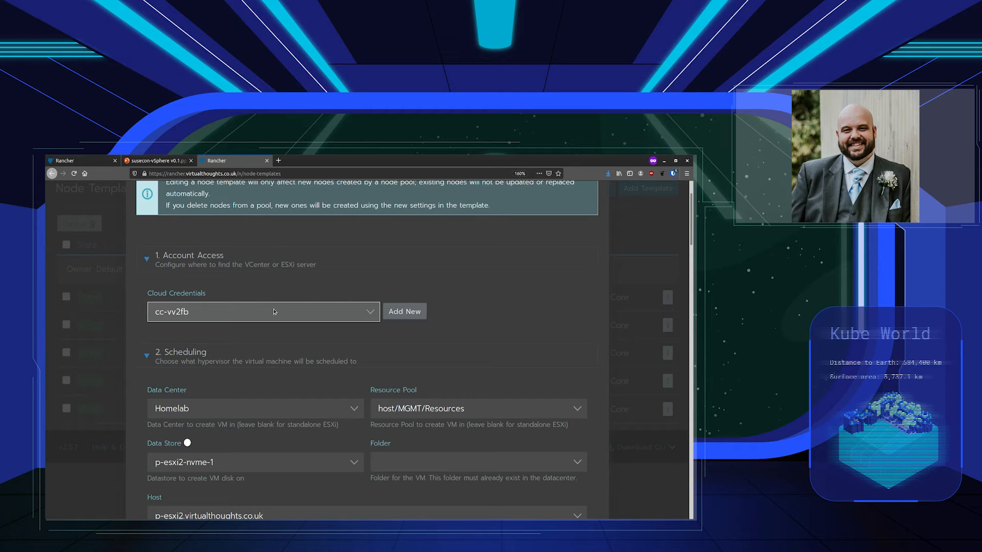
{"action": "scroll", "coordinate": [274, 311], "scroll_direction": "down", "scroll_amount": 3}
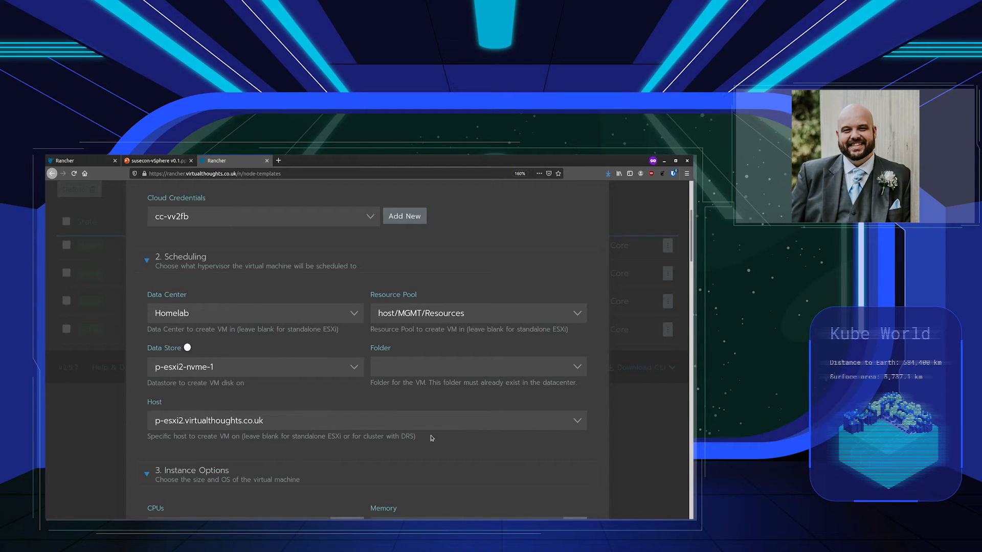
{"action": "scroll", "coordinate": [432, 438], "scroll_direction": "down", "scroll_amount": 5}
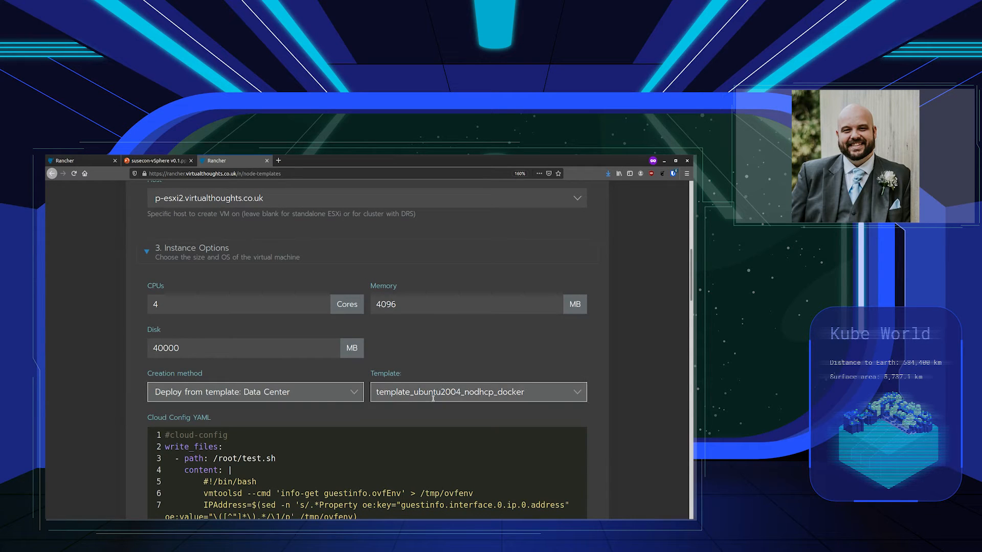
{"action": "scroll", "coordinate": [427, 419], "scroll_direction": "down", "scroll_amount": 3}
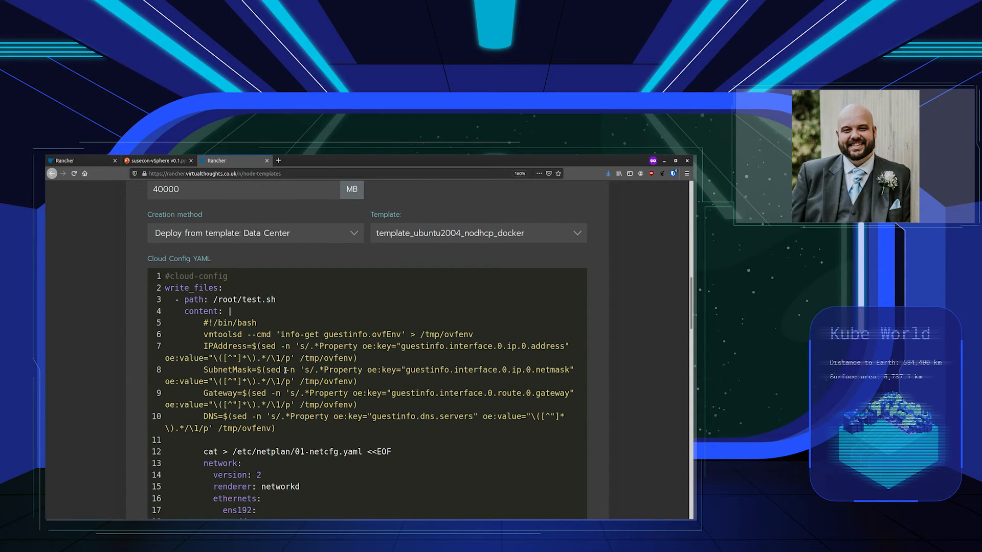
{"action": "scroll", "coordinate": [286, 370], "scroll_direction": "down", "scroll_amount": 5}
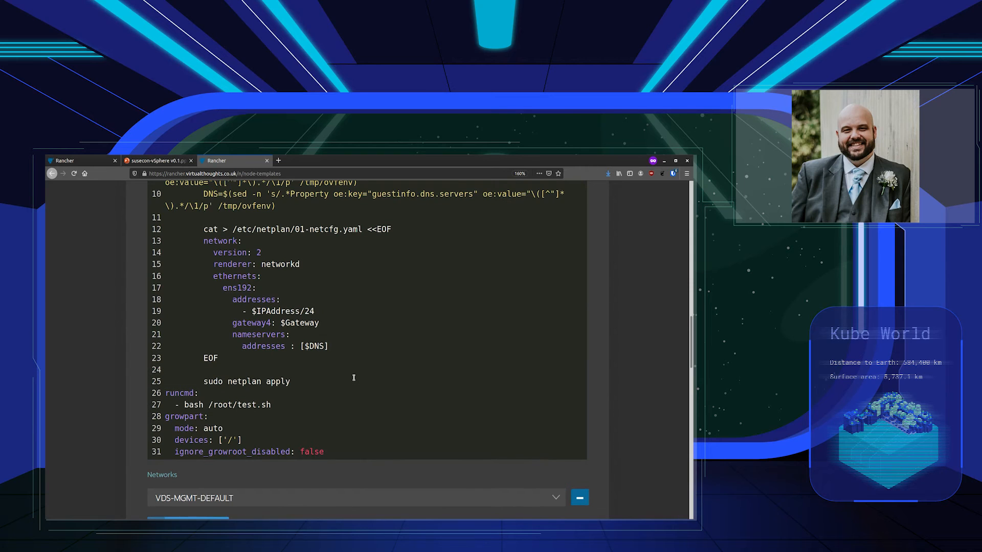
{"action": "scroll", "coordinate": [353, 378], "scroll_direction": "down", "scroll_amount": 3}
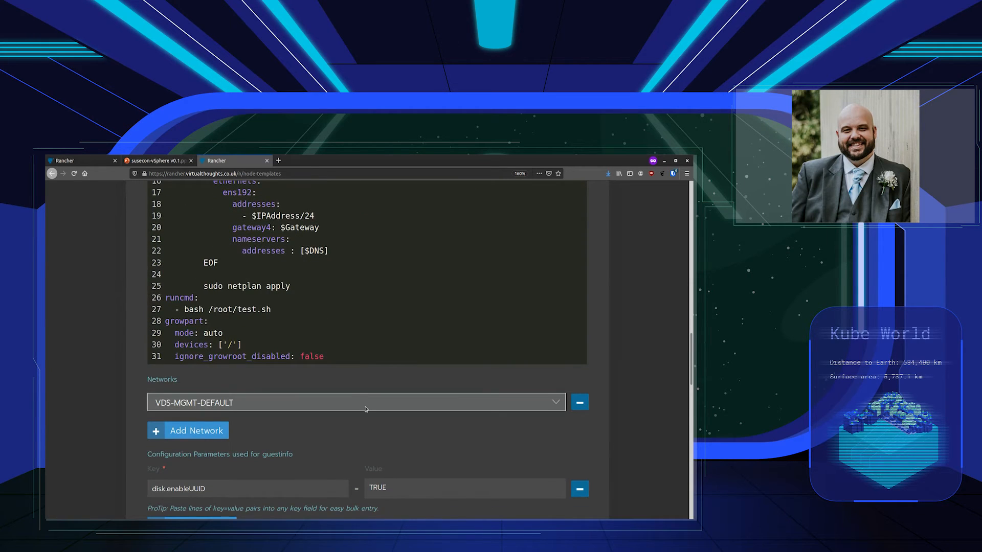
{"action": "scroll", "coordinate": [336, 426], "scroll_direction": "down", "scroll_amount": 2}
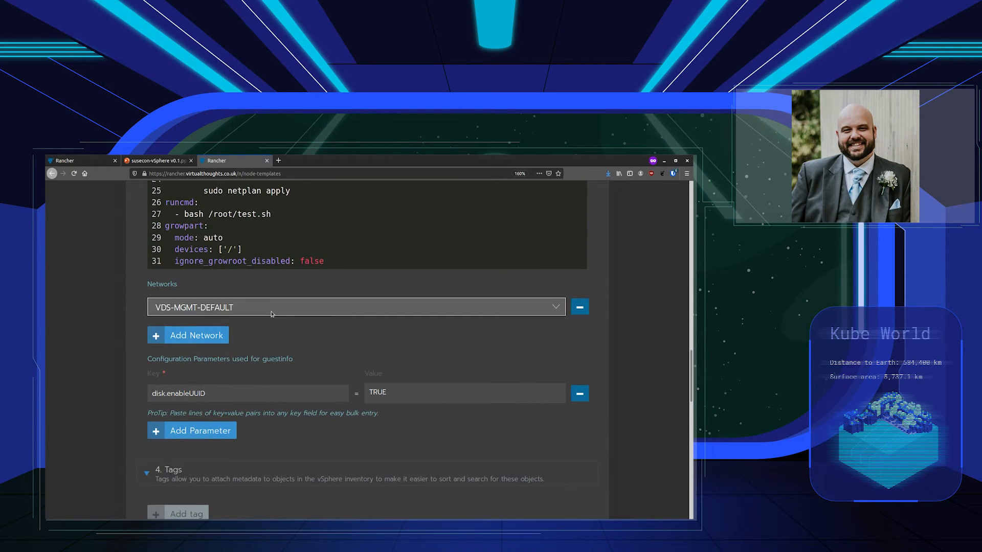
{"action": "scroll", "coordinate": [344, 353], "scroll_direction": "down", "scroll_amount": 2}
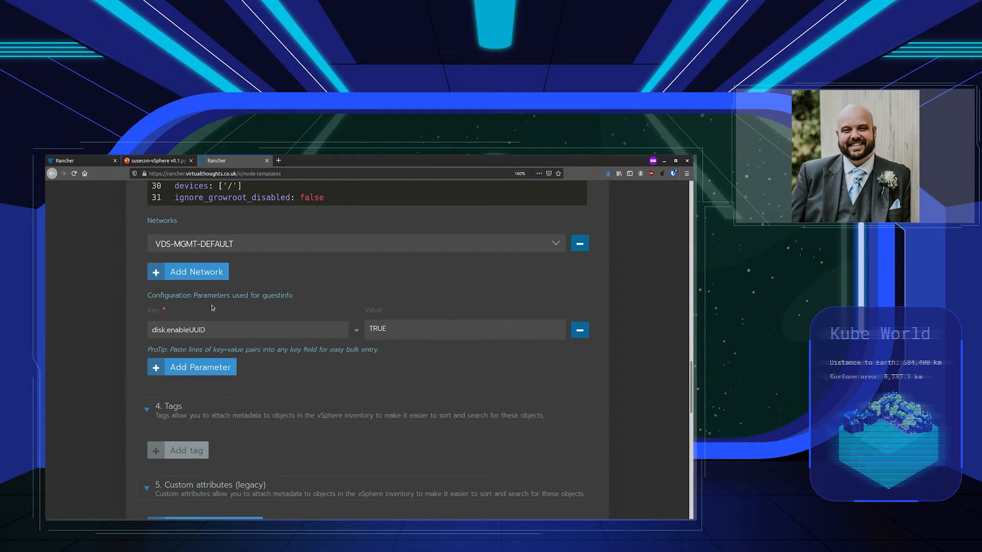
{"action": "scroll", "coordinate": [212, 308], "scroll_direction": "down", "scroll_amount": 4}
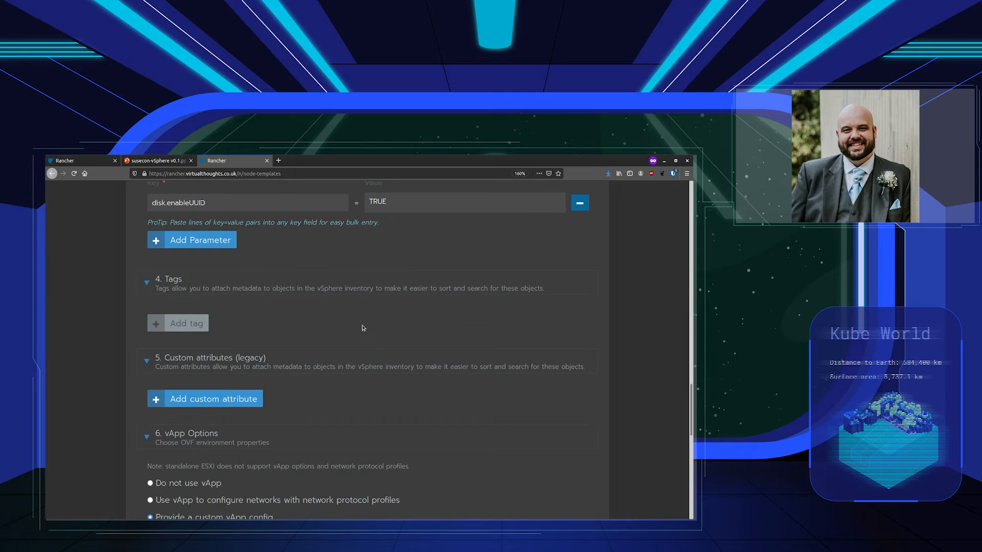
{"action": "scroll", "coordinate": [371, 358], "scroll_direction": "down", "scroll_amount": 2}
{"action": "scroll", "coordinate": [372, 358], "scroll_direction": "down", "scroll_amount": 5}
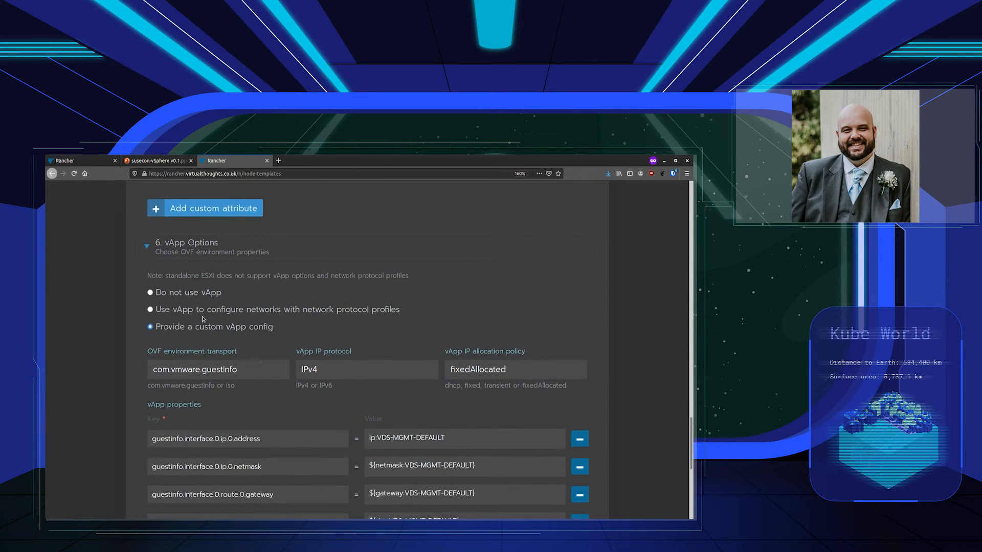
Expand the vsphere-vapp template's Engine Options and check the Docker Install URL choices and registry mirror
{"action": "scroll", "coordinate": [203, 319], "scroll_direction": "down", "scroll_amount": 3}
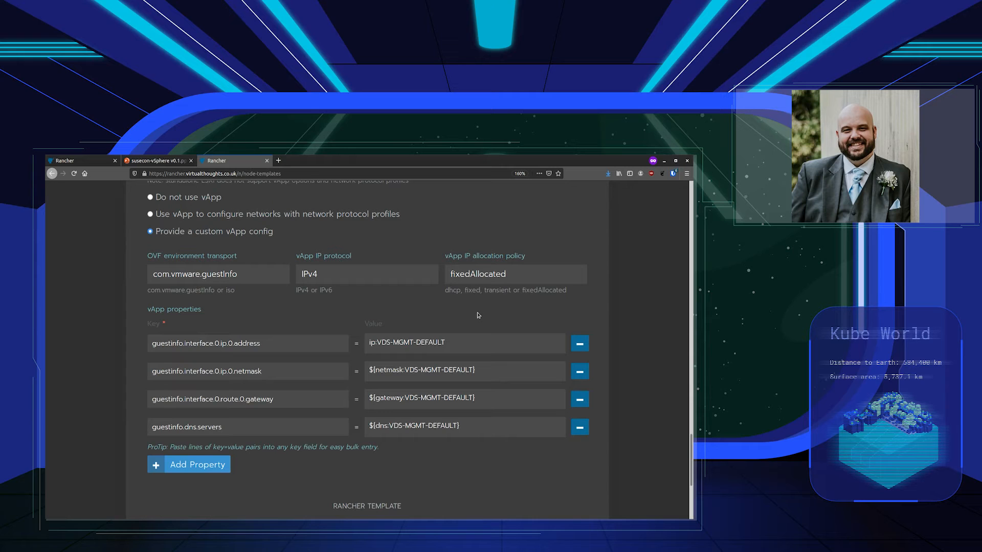
{"action": "scroll", "coordinate": [478, 315], "scroll_direction": "down", "scroll_amount": 5}
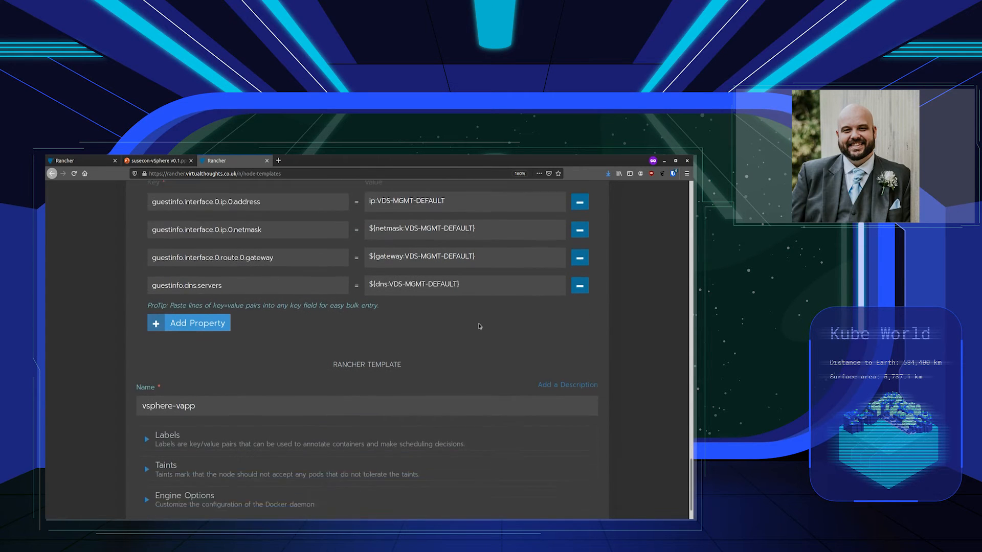
{"action": "left_click", "coordinate": [205, 365]}
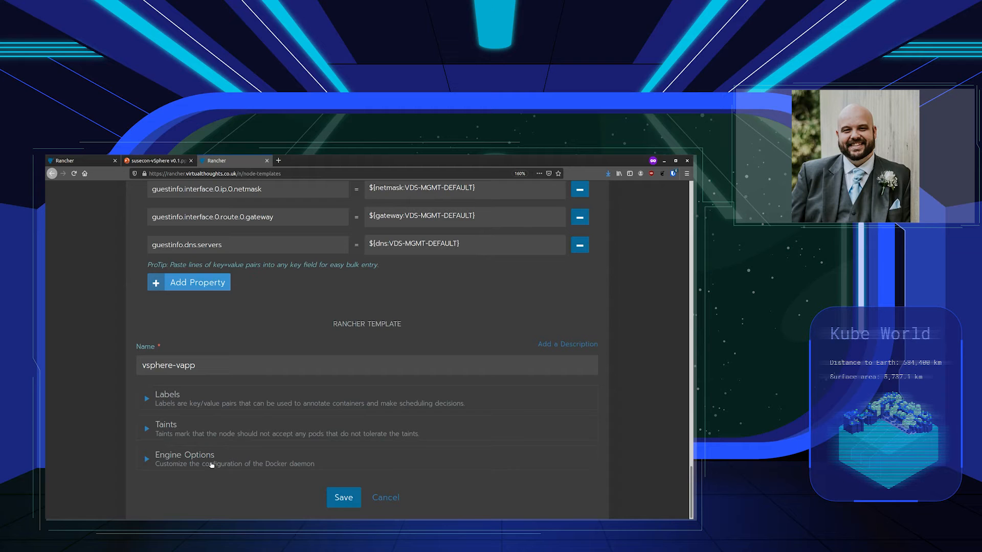
{"action": "left_click", "coordinate": [212, 465]}
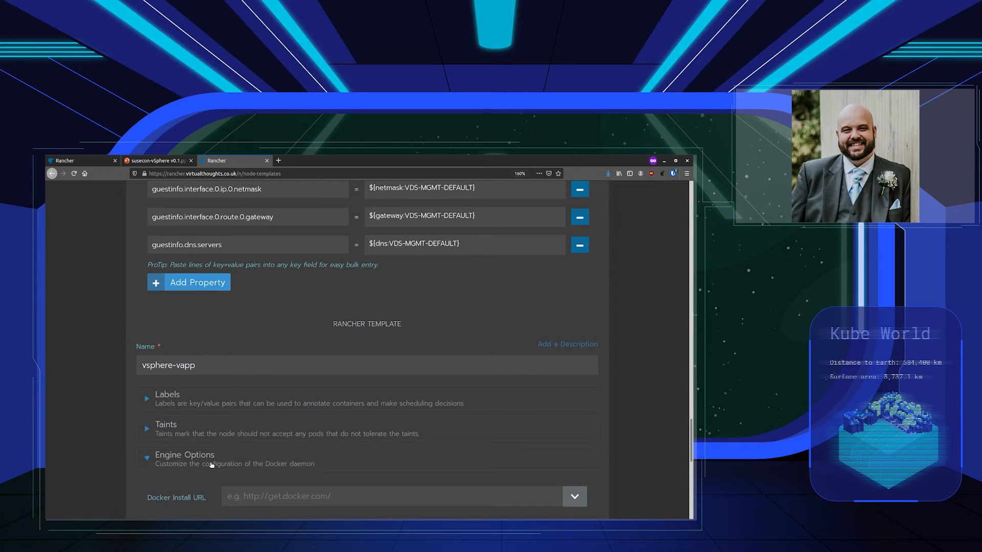
{"action": "scroll", "coordinate": [194, 440], "scroll_direction": "down", "scroll_amount": 3}
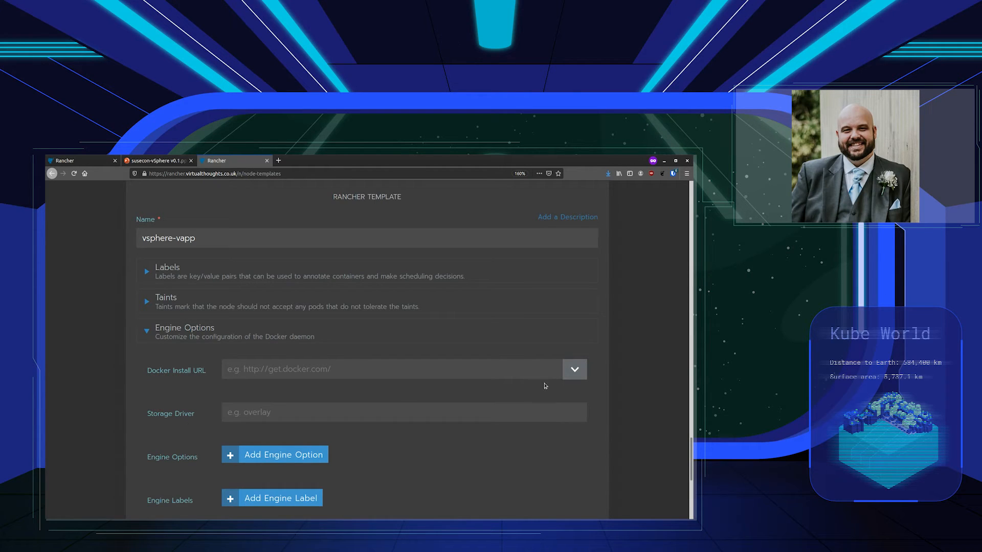
{"action": "left_click", "coordinate": [569, 371]}
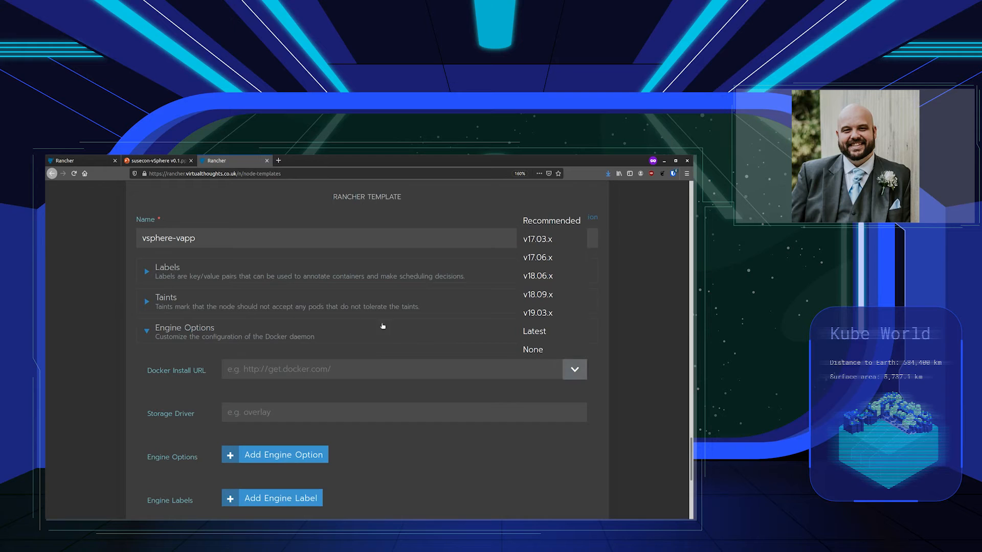
{"action": "left_click", "coordinate": [387, 355]}
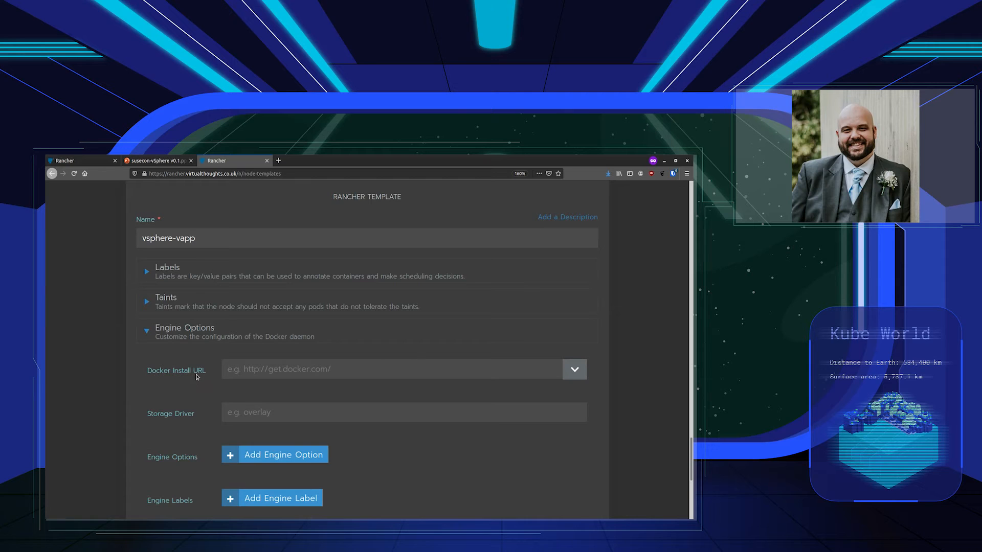
{"action": "scroll", "coordinate": [406, 482], "scroll_direction": "down", "scroll_amount": 6}
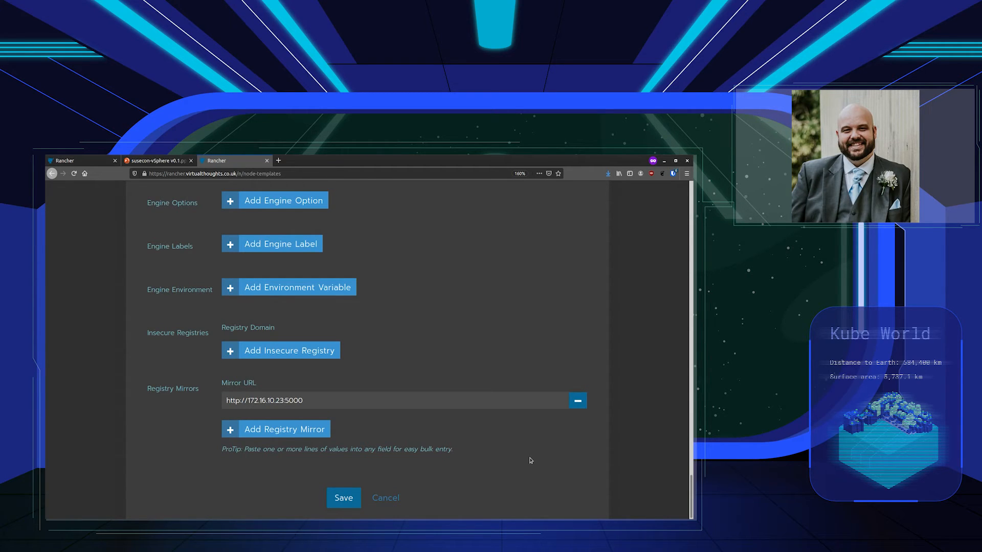
Discard the template edits and return to the global Clusters list
{"action": "left_click", "coordinate": [390, 498]}
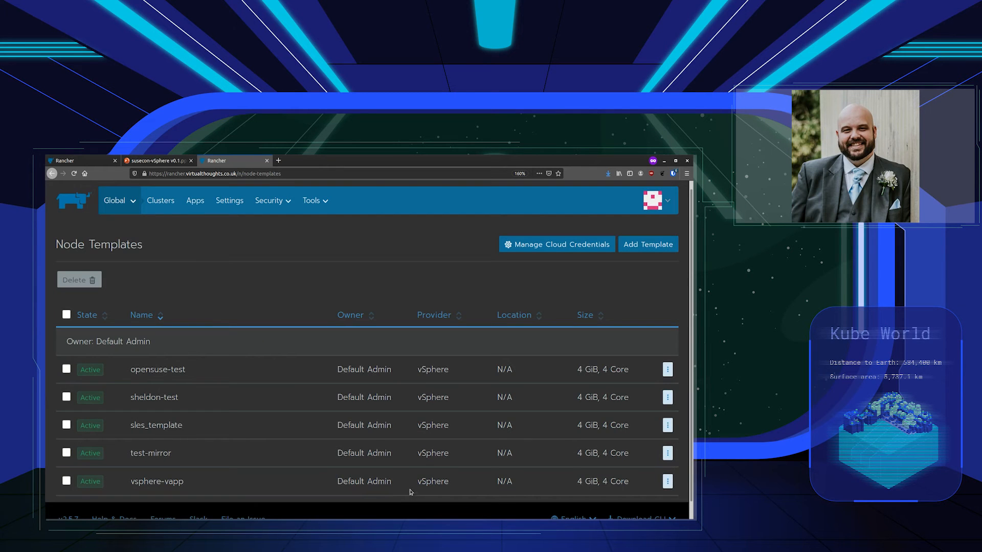
{"action": "mouse_move", "coordinate": [118, 200]}
{"action": "left_click", "coordinate": [121, 226]}
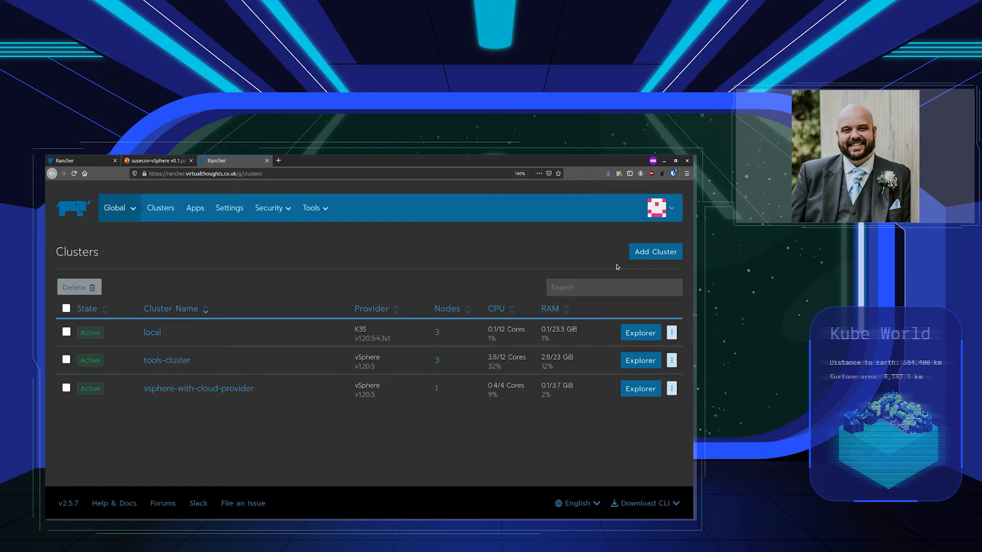
Start adding a cluster, zoom the page out, and choose the vSphere infrastructure provider
{"action": "left_click", "coordinate": [643, 259]}
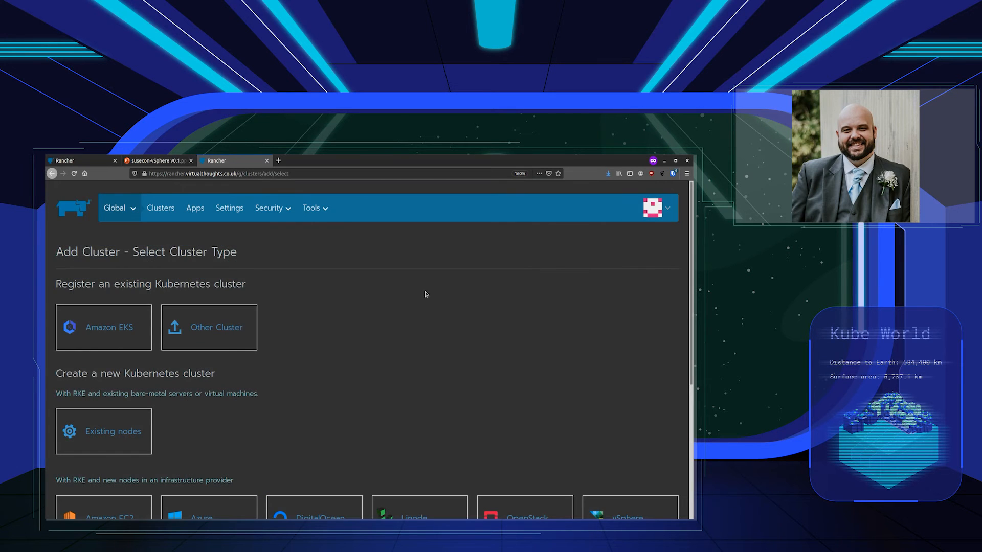
{"action": "scroll", "coordinate": [480, 417], "scroll_direction": "down", "scroll_amount": 1}
{"action": "scroll", "coordinate": [439, 376], "scroll_direction": "up", "scroll_amount": 1}
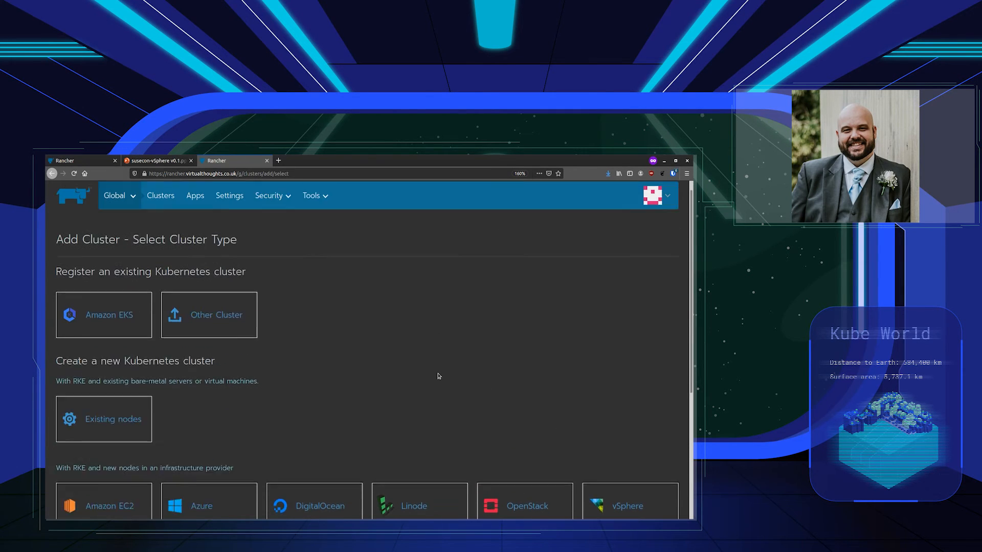
{"action": "scroll", "coordinate": [429, 376], "scroll_direction": "up", "scroll_amount": 1}
{"action": "key", "text": "ctrl+minus"}
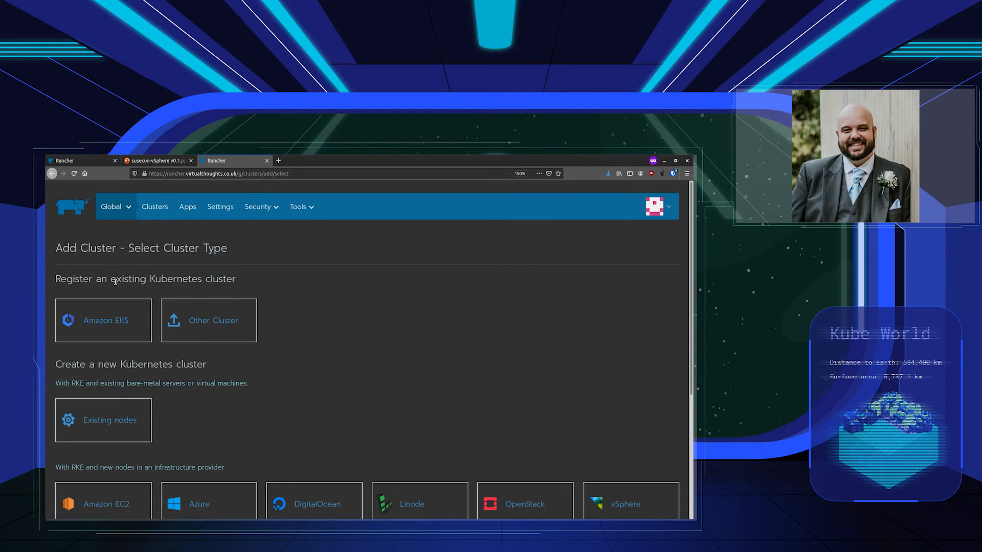
{"action": "scroll", "coordinate": [333, 366], "scroll_direction": "down", "scroll_amount": 1}
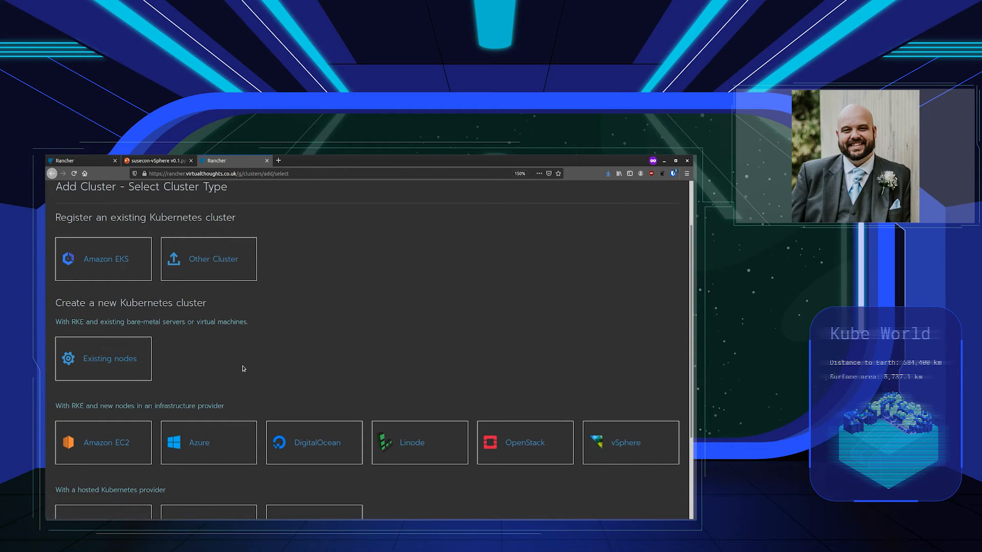
{"action": "scroll", "coordinate": [222, 337], "scroll_direction": "down", "scroll_amount": 1}
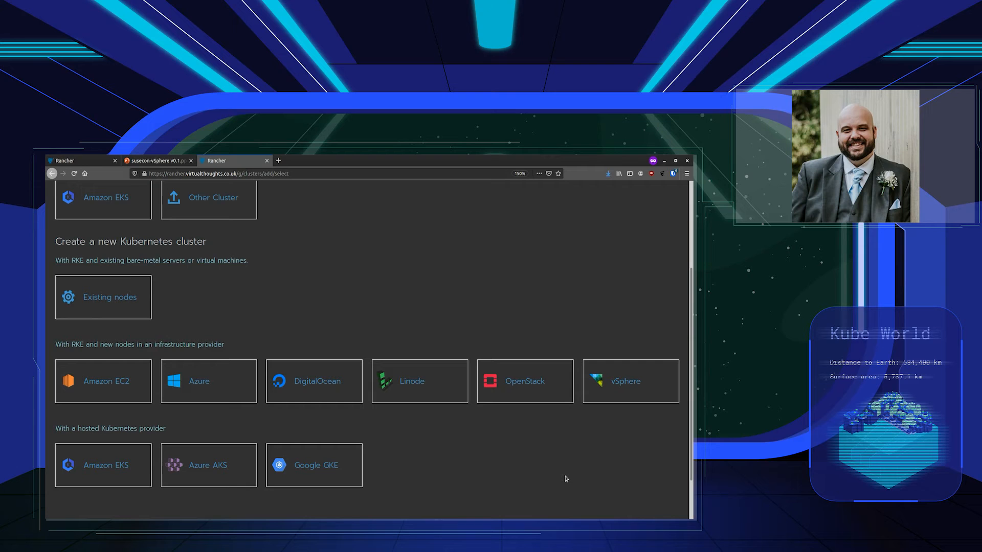
{"action": "left_click", "coordinate": [627, 392]}
Enter DH-Demo as the cluster name
{"action": "scroll", "coordinate": [359, 400], "scroll_direction": "up", "scroll_amount": 3}
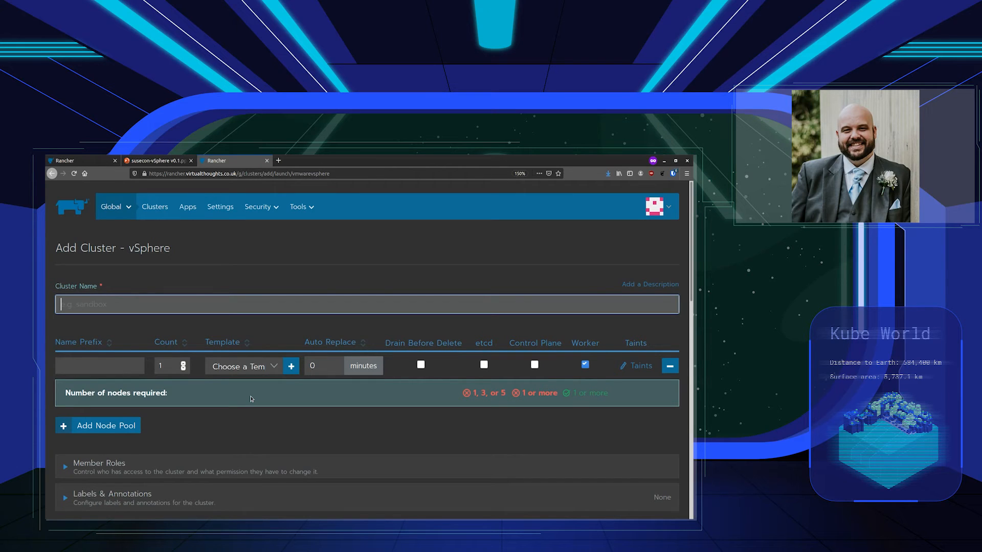
{"action": "type", "text": "DH-Demo"}
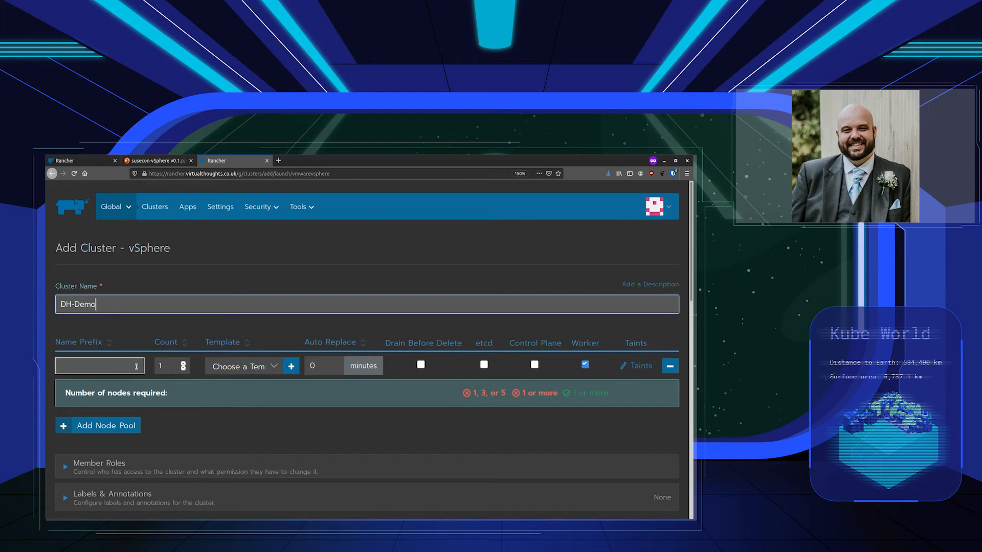
{"action": "left_click", "coordinate": [243, 420]}
{"action": "scroll", "coordinate": [243, 420], "scroll_direction": "down", "scroll_amount": 2}
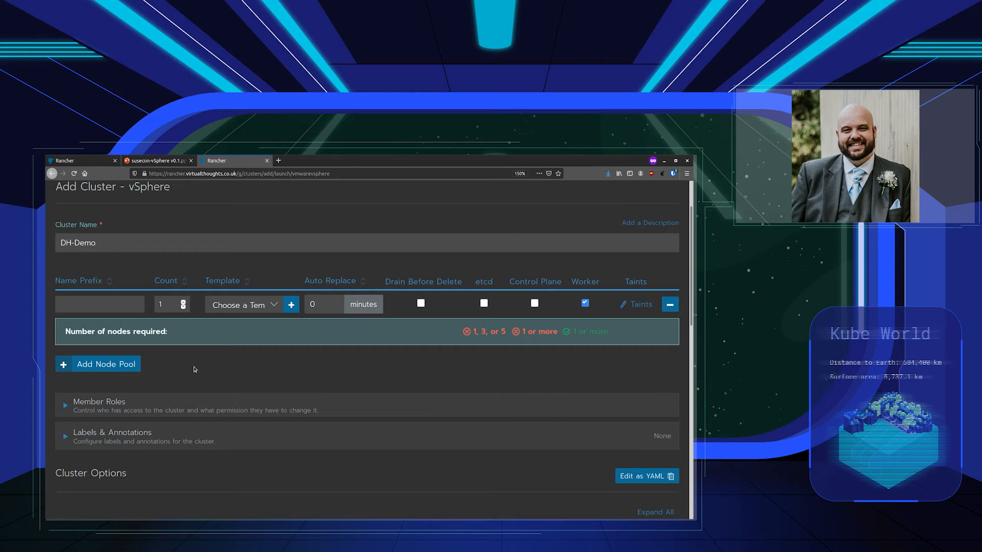
{"action": "left_click_drag", "start_coordinate": [98, 243], "coordinate": [71, 245]}
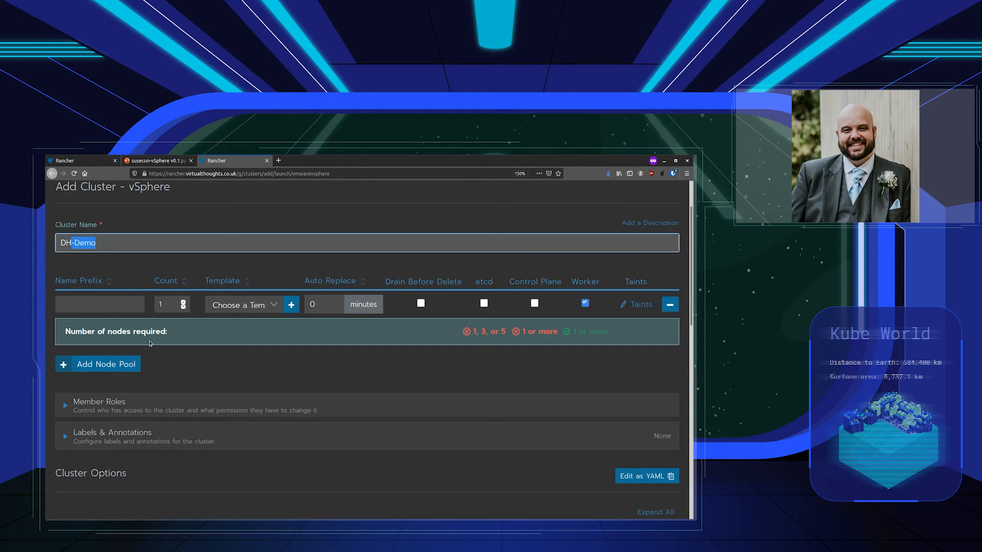
Add two more node pools and name the three pools etcd, cpl and wrk
{"action": "left_click", "coordinate": [131, 369]}
{"action": "left_click", "coordinate": [138, 391]}
{"action": "left_click", "coordinate": [110, 303]}
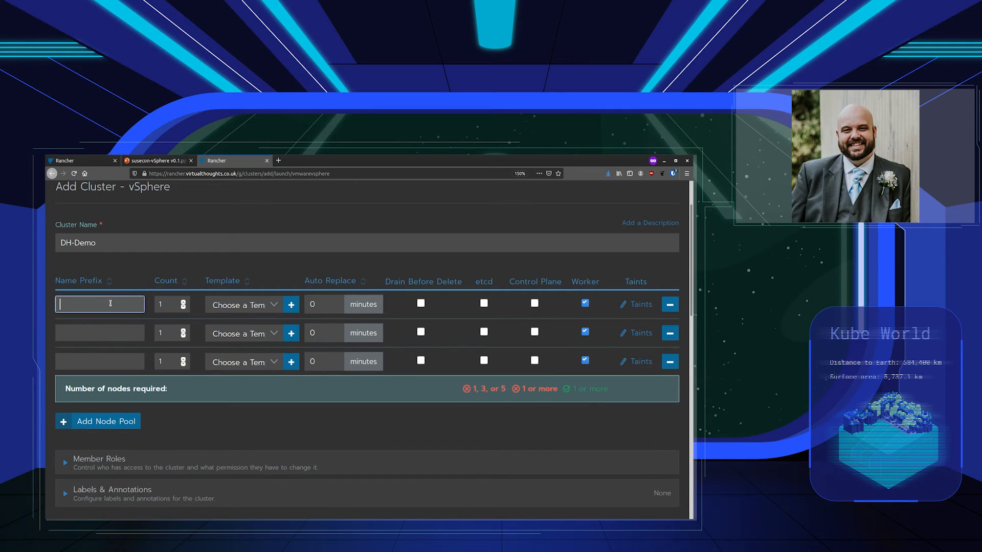
{"action": "type", "text": "etcd"}
{"action": "left_click", "coordinate": [110, 331]}
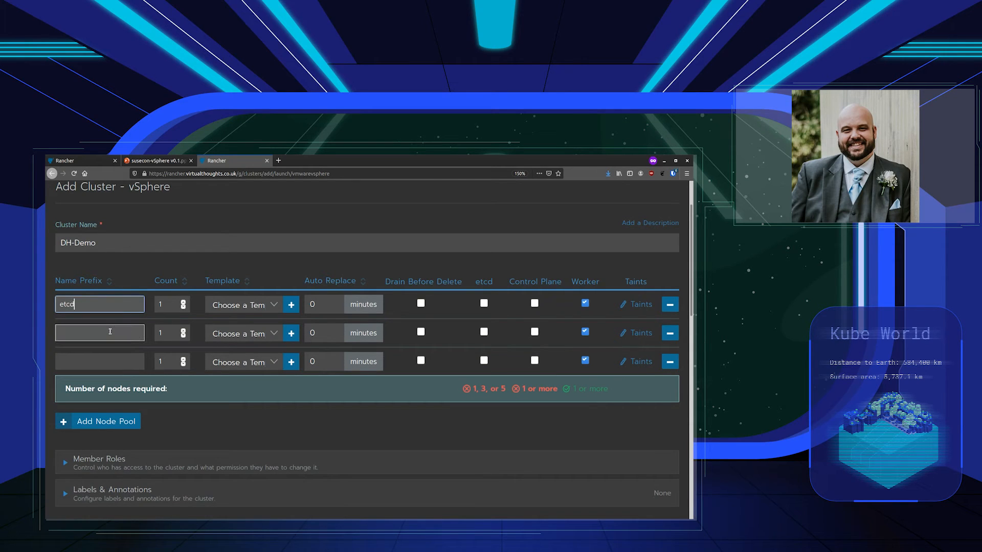
{"action": "type", "text": "cpl"}
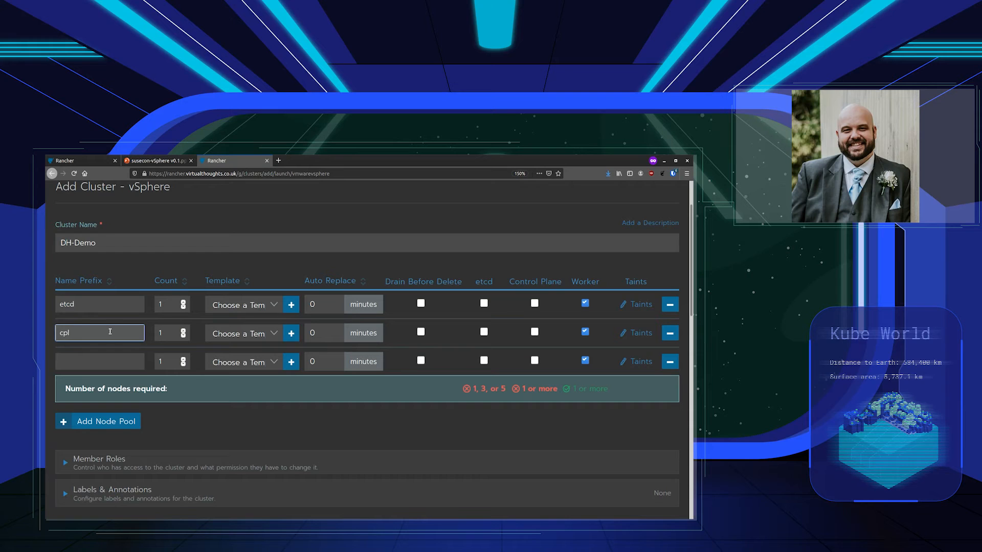
{"action": "left_click", "coordinate": [108, 358]}
{"action": "type", "text": "wrk"}
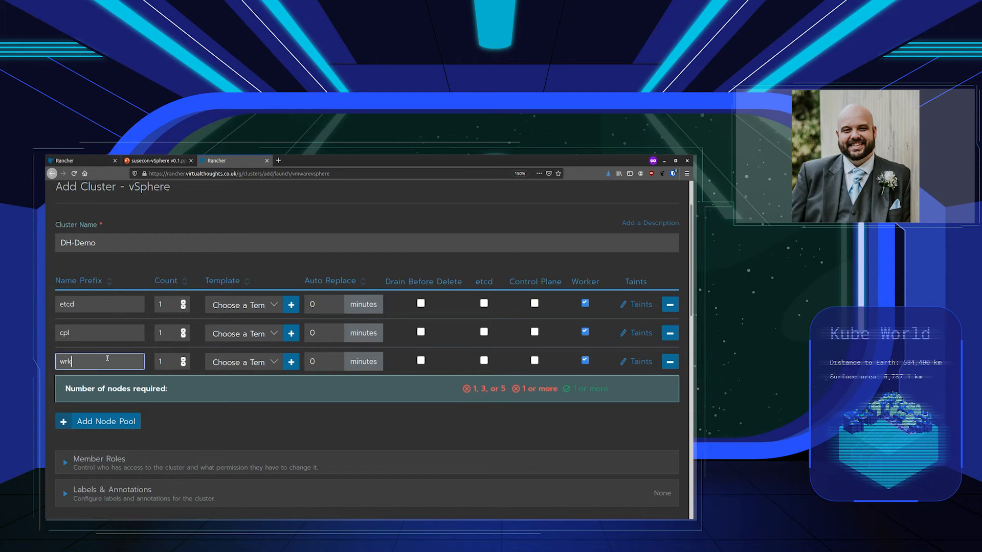
Set the etcd, cpl and wrk pool counts to 3, 2 and 4, and pick etcd's template
{"action": "scroll", "coordinate": [107, 358], "scroll_direction": "up", "scroll_amount": 2}
{"action": "left_click", "coordinate": [184, 367]}
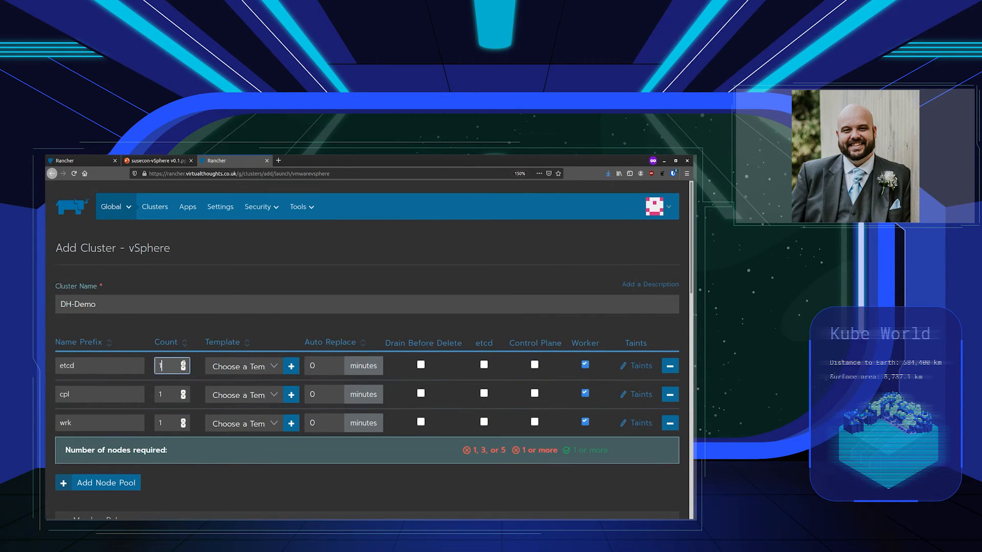
{"action": "left_click", "coordinate": [184, 364]}
{"action": "key", "text": "BackSpace"}
{"action": "type", "text": "3"}
{"action": "left_click", "coordinate": [169, 395]}
{"action": "type", "text": "2"}
{"action": "left_click", "coordinate": [167, 423]}
{"action": "type", "text": "4"}
{"action": "left_click", "coordinate": [247, 368]}
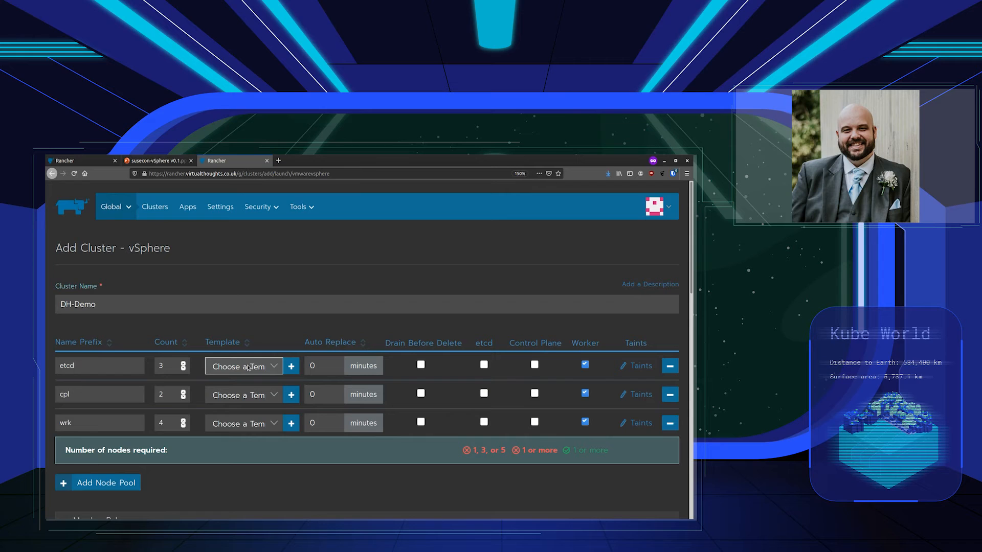
{"action": "left_click", "coordinate": [248, 459]}
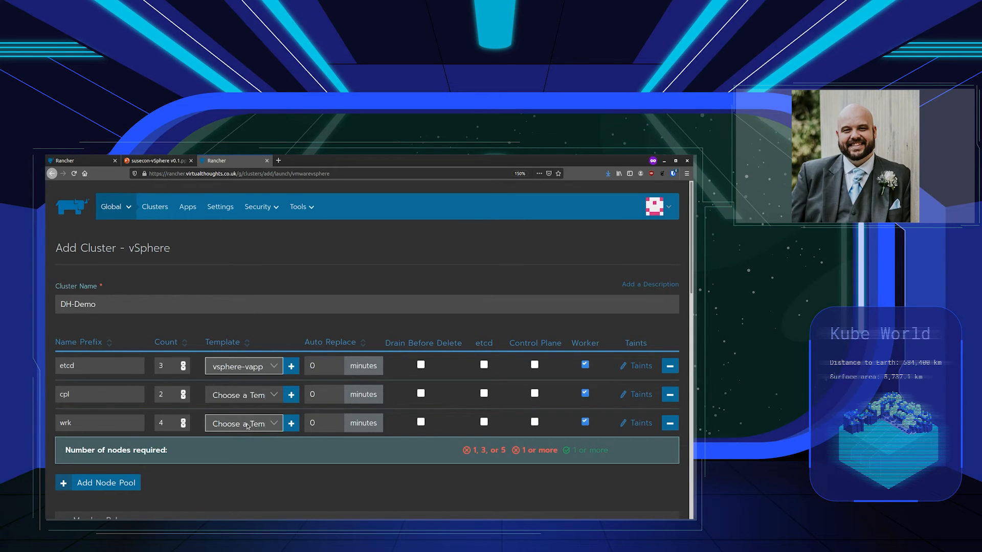
Select vsphere-vapp as the template for the cpl and wrk node pools
{"action": "left_click", "coordinate": [260, 485]}
{"action": "left_click", "coordinate": [247, 424]}
{"action": "left_click", "coordinate": [250, 408]}
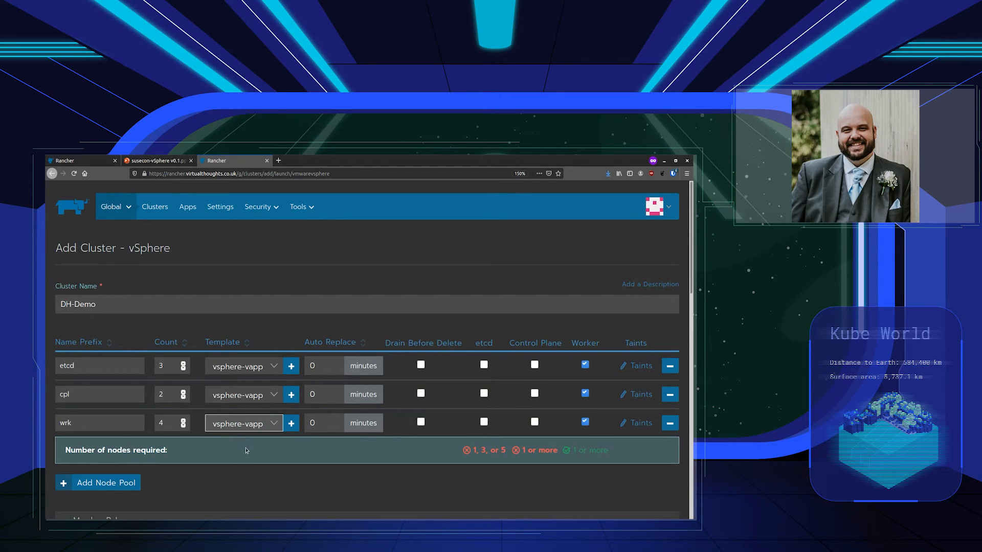
{"action": "scroll", "coordinate": [644, 409], "scroll_direction": "down", "scroll_amount": 2}
Clear the Worker role on all pools, then assign etcd, Control Plane and Worker per pool
{"action": "left_click", "coordinate": [585, 332]}
{"action": "left_click", "coordinate": [585, 360]}
{"action": "left_click", "coordinate": [585, 303]}
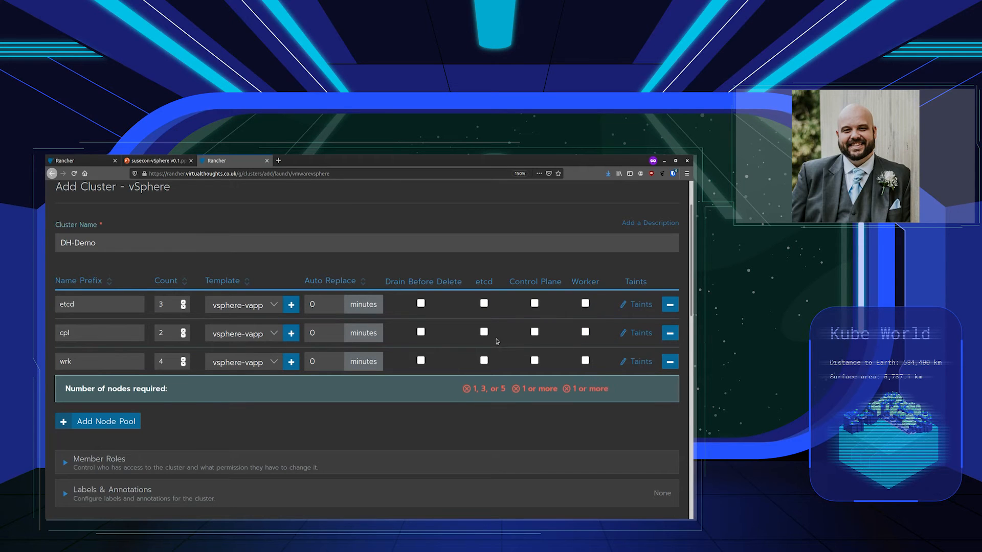
{"action": "left_click", "coordinate": [484, 304]}
{"action": "left_click", "coordinate": [535, 332]}
{"action": "left_click", "coordinate": [584, 361]}
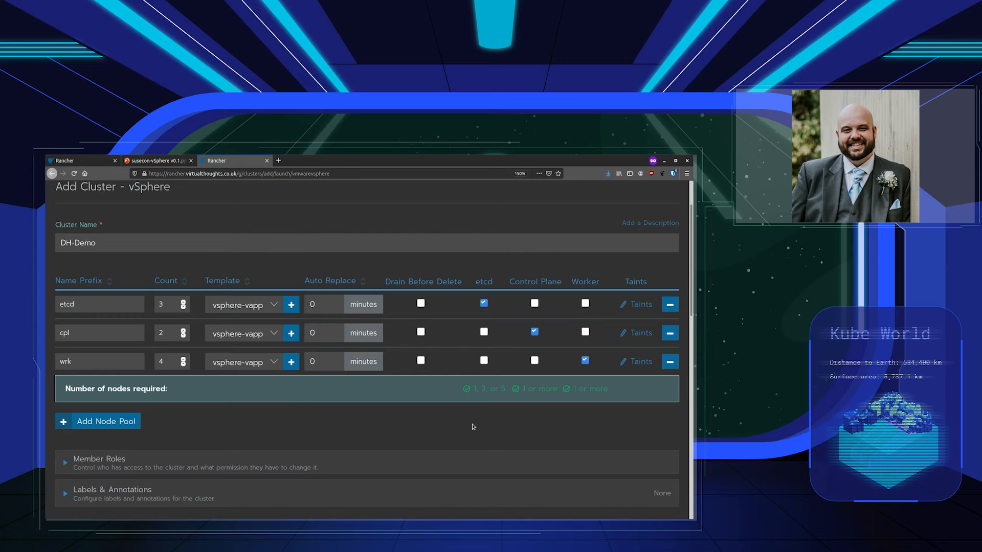
Delete the wrk and cpl pools; give etcd all three roles and a count of 1
{"action": "left_click", "coordinate": [669, 362]}
{"action": "left_click", "coordinate": [669, 332]}
{"action": "left_click", "coordinate": [585, 303]}
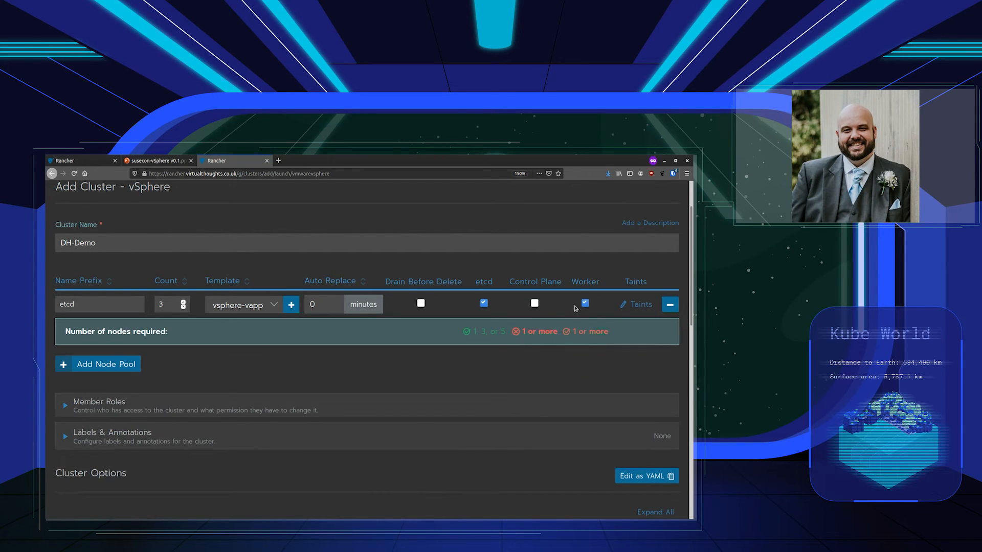
{"action": "left_click", "coordinate": [535, 304]}
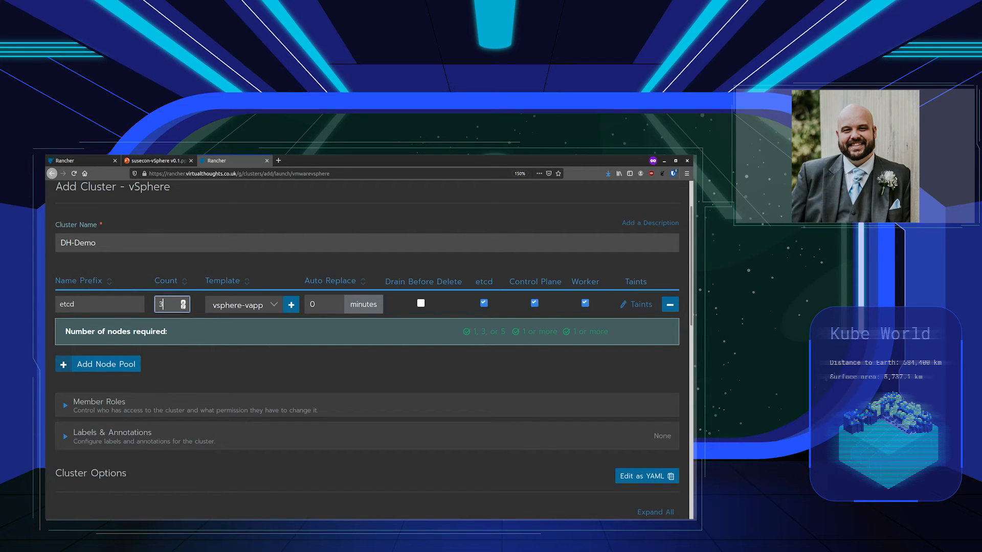
{"action": "double_click", "coordinate": [178, 305]}
{"action": "type", "text": "1"}
{"action": "left_click", "coordinate": [224, 371]}
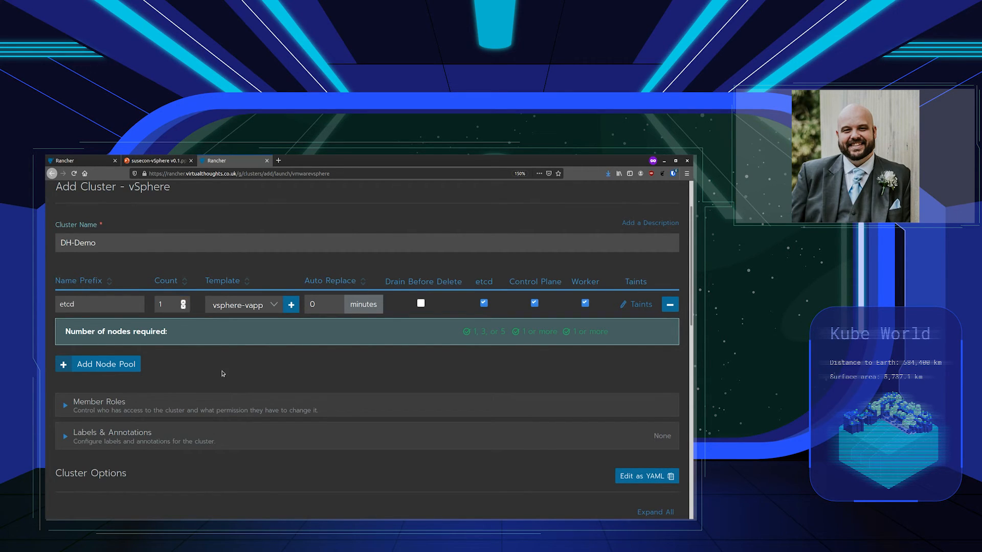
{"action": "scroll", "coordinate": [238, 368], "scroll_direction": "down", "scroll_amount": 1}
Change the Kubernetes version to v1.19.9-rancher1-1 and review the Canal networking and cloud provider options
{"action": "scroll", "coordinate": [233, 364], "scroll_direction": "down", "scroll_amount": 5}
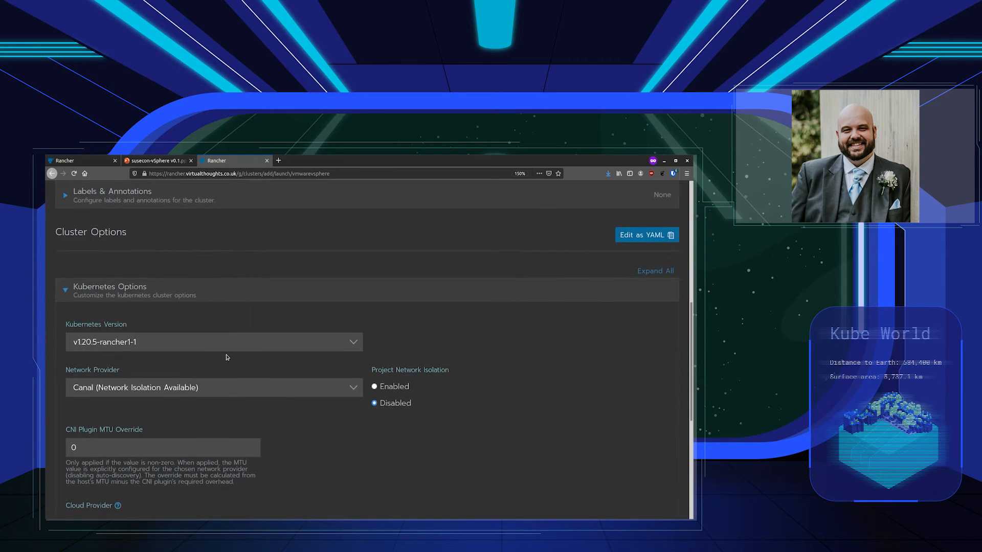
{"action": "scroll", "coordinate": [224, 357], "scroll_direction": "up", "scroll_amount": 1}
{"action": "left_click", "coordinate": [204, 346]}
{"action": "left_click", "coordinate": [197, 375]}
{"action": "scroll", "coordinate": [304, 417], "scroll_direction": "down", "scroll_amount": 2}
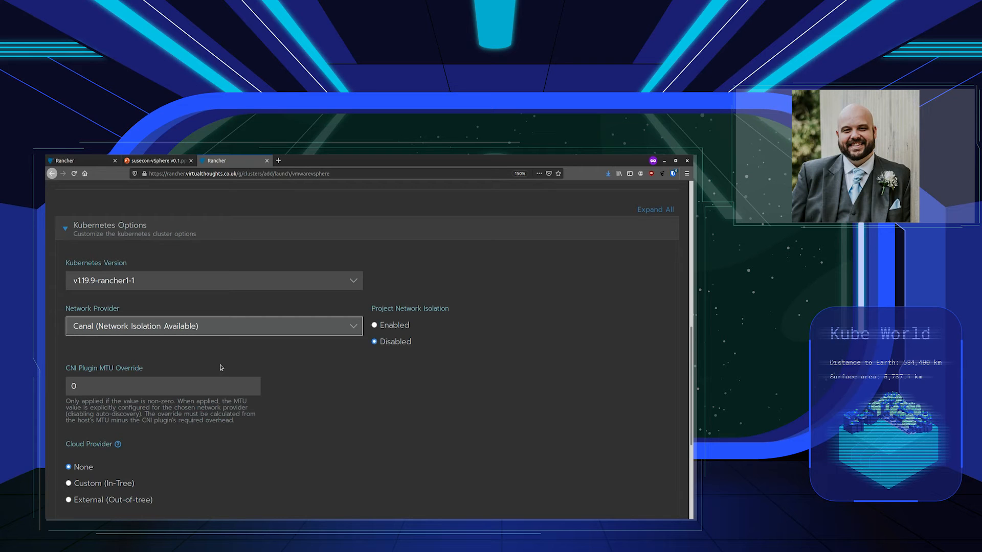
{"action": "scroll", "coordinate": [275, 469], "scroll_direction": "down", "scroll_amount": 3}
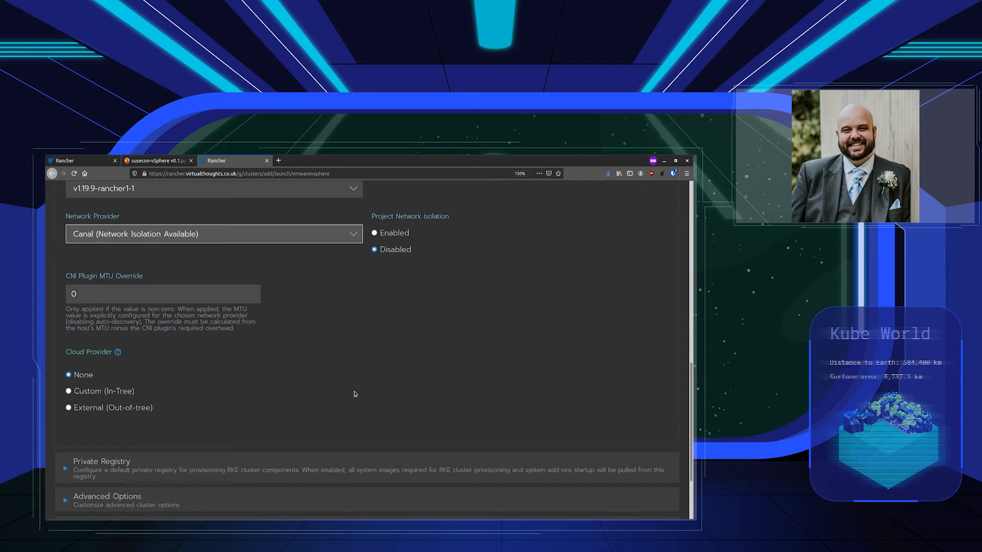
{"action": "scroll", "coordinate": [355, 394], "scroll_direction": "down", "scroll_amount": 2}
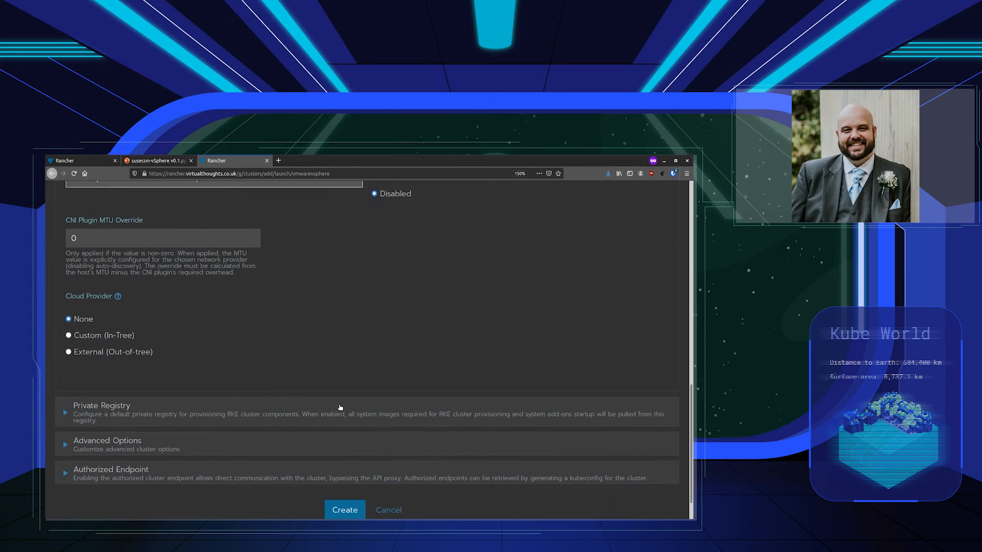
Expand the Private Registry section, leaving it disabled, then expand Advanced Options
{"action": "left_click", "coordinate": [160, 413]}
{"action": "scroll", "coordinate": [172, 425], "scroll_direction": "down", "scroll_amount": 2}
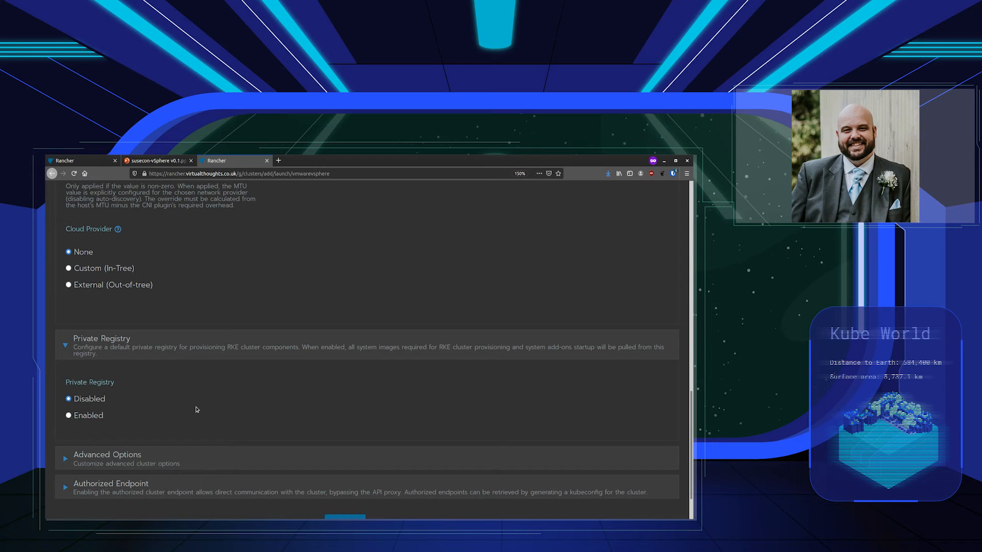
{"action": "left_click", "coordinate": [154, 466]}
Scroll through advanced options: etcd snapshots every 12 hours retaining 6, CIS scans and node draining off
{"action": "scroll", "coordinate": [166, 487], "scroll_direction": "down", "scroll_amount": 1}
{"action": "scroll", "coordinate": [166, 488], "scroll_direction": "down", "scroll_amount": 5}
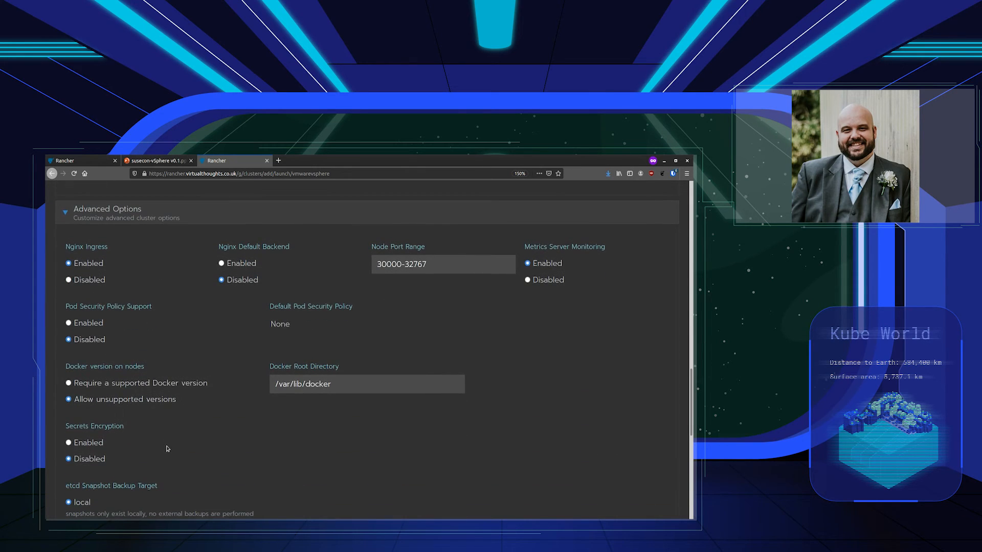
{"action": "scroll", "coordinate": [167, 449], "scroll_direction": "down", "scroll_amount": 1}
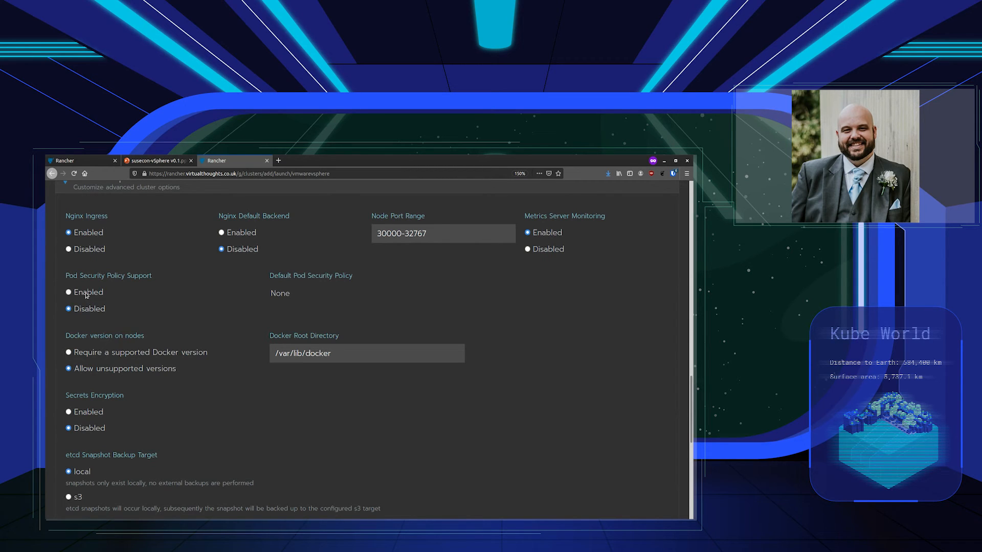
{"action": "scroll", "coordinate": [153, 322], "scroll_direction": "down", "scroll_amount": 5}
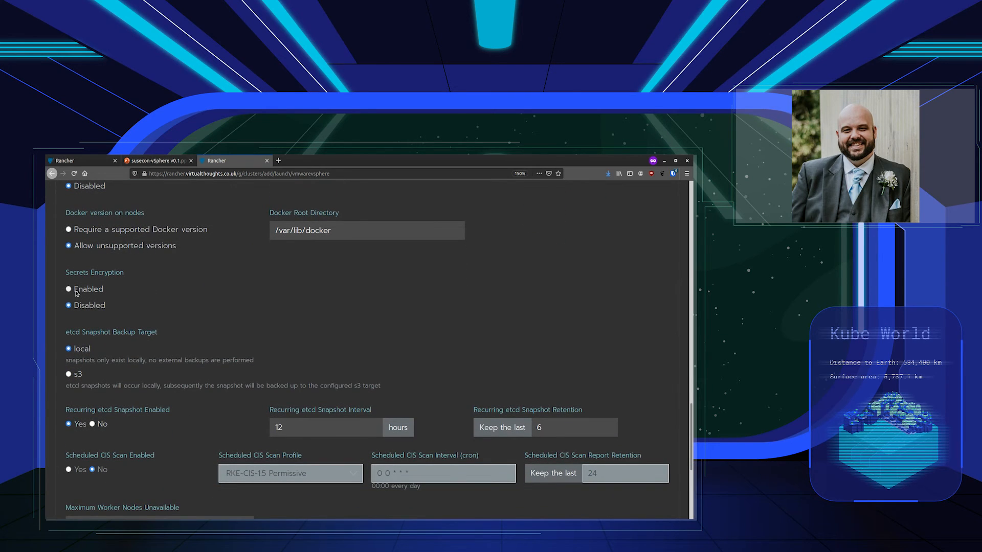
{"action": "scroll", "coordinate": [319, 293], "scroll_direction": "down", "scroll_amount": 3}
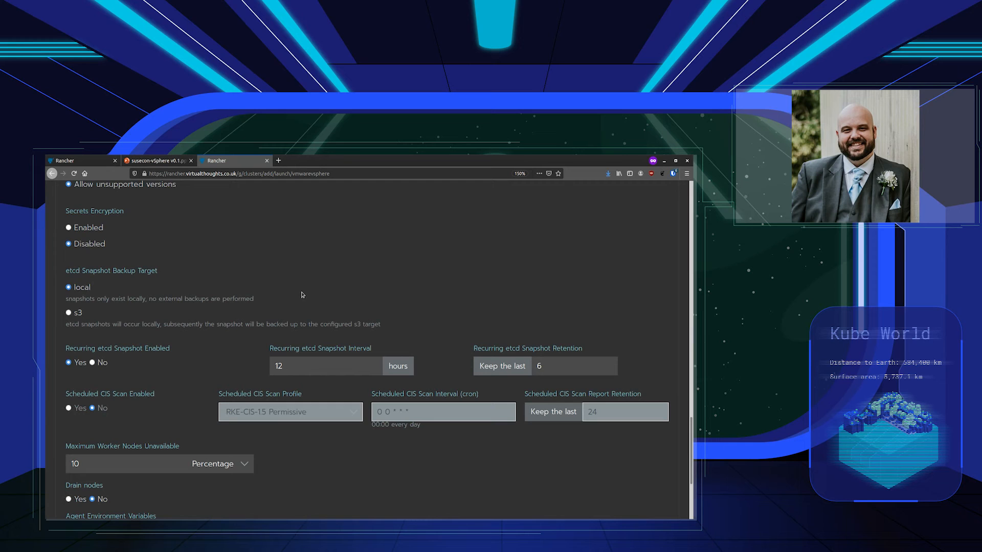
{"action": "scroll", "coordinate": [184, 417], "scroll_direction": "down", "scroll_amount": 2}
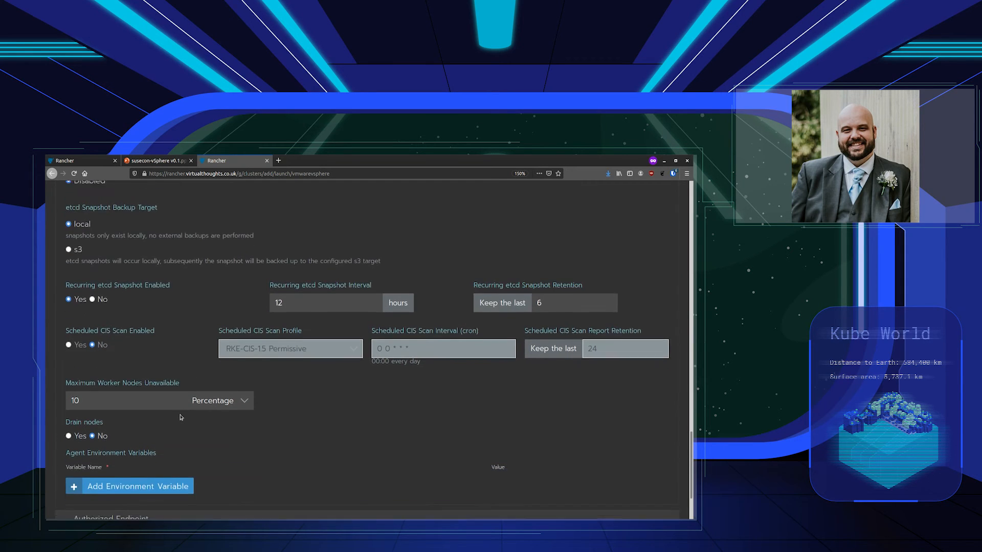
{"action": "scroll", "coordinate": [182, 418], "scroll_direction": "down", "scroll_amount": 3}
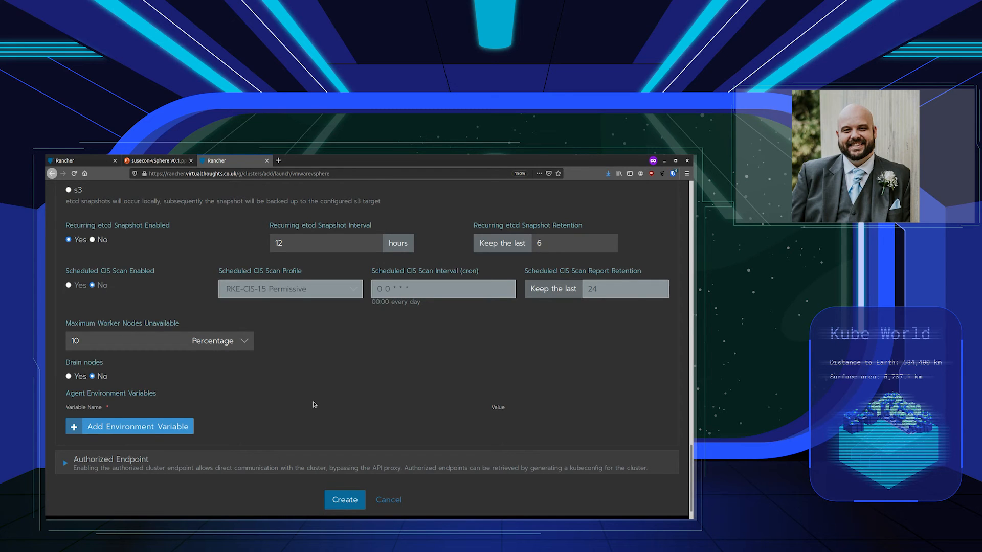
Expand Authorized Endpoint, create the DH-Demo cluster, and open it from the Clusters list
{"action": "scroll", "coordinate": [314, 405], "scroll_direction": "down", "scroll_amount": 1}
{"action": "left_click", "coordinate": [285, 432]}
{"action": "scroll", "coordinate": [285, 438], "scroll_direction": "down", "scroll_amount": 3}
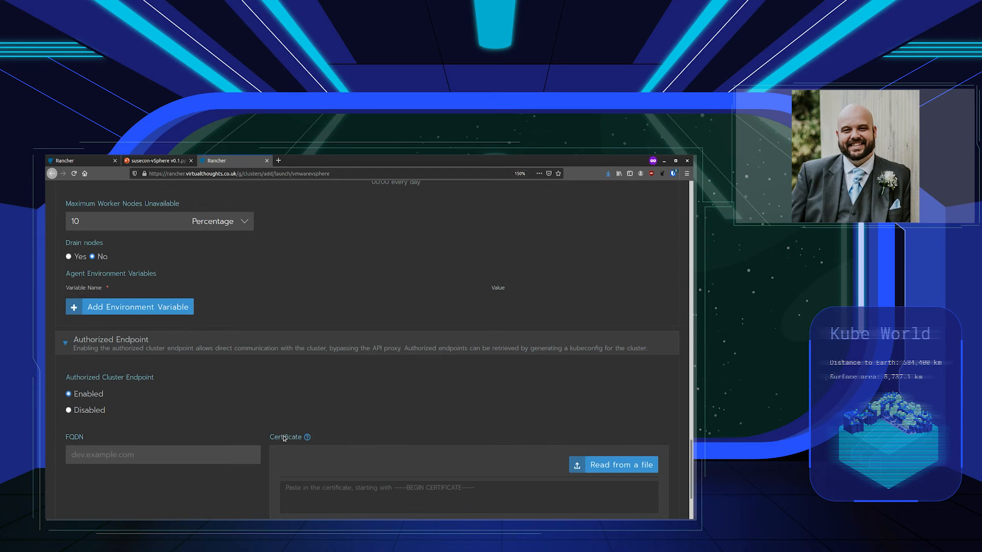
{"action": "scroll", "coordinate": [285, 439], "scroll_direction": "down", "scroll_amount": 4}
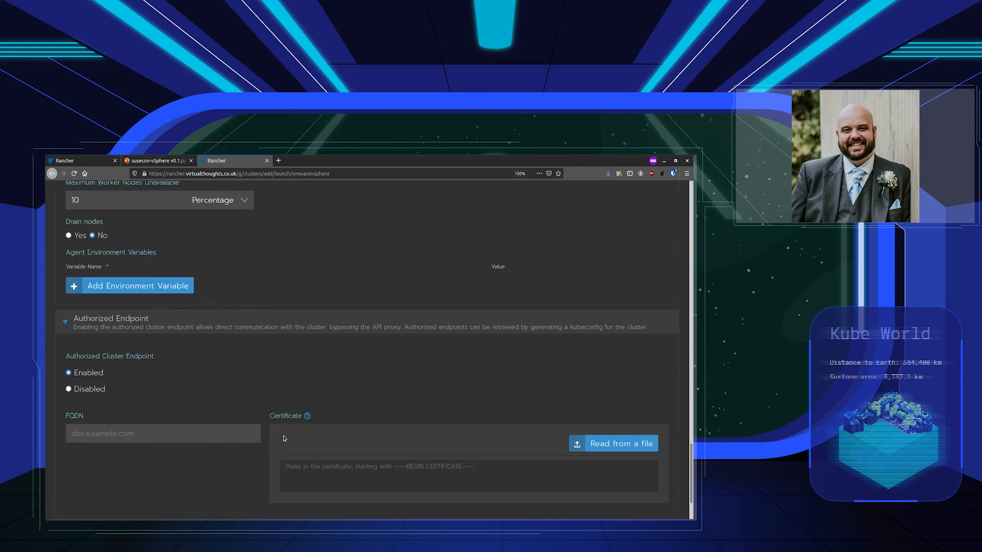
{"action": "left_click", "coordinate": [335, 471]}
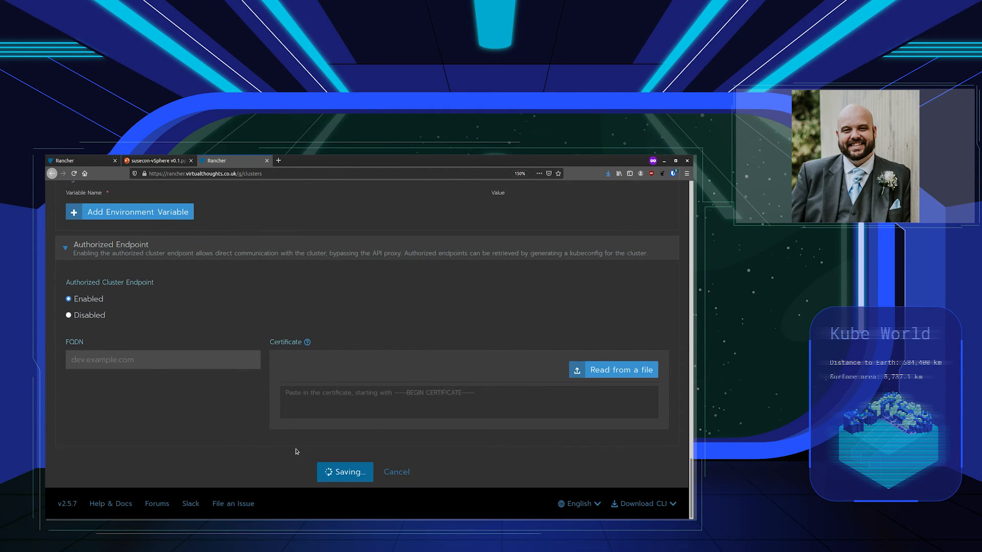
{"action": "left_click", "coordinate": [161, 328]}
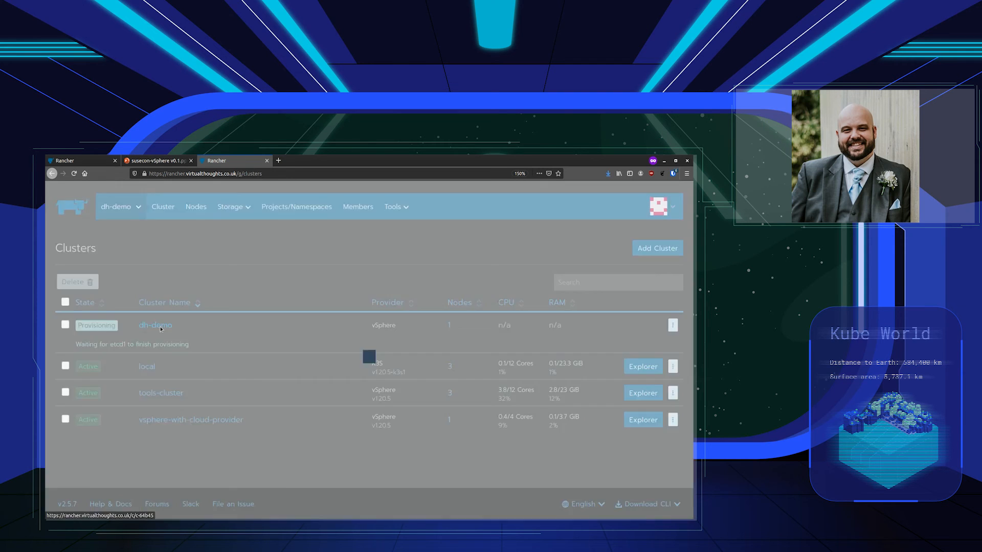
Check dh-demo's nodes, where etcd1 is still provisioning, then return to the global Clusters list
{"action": "left_click", "coordinate": [197, 208]}
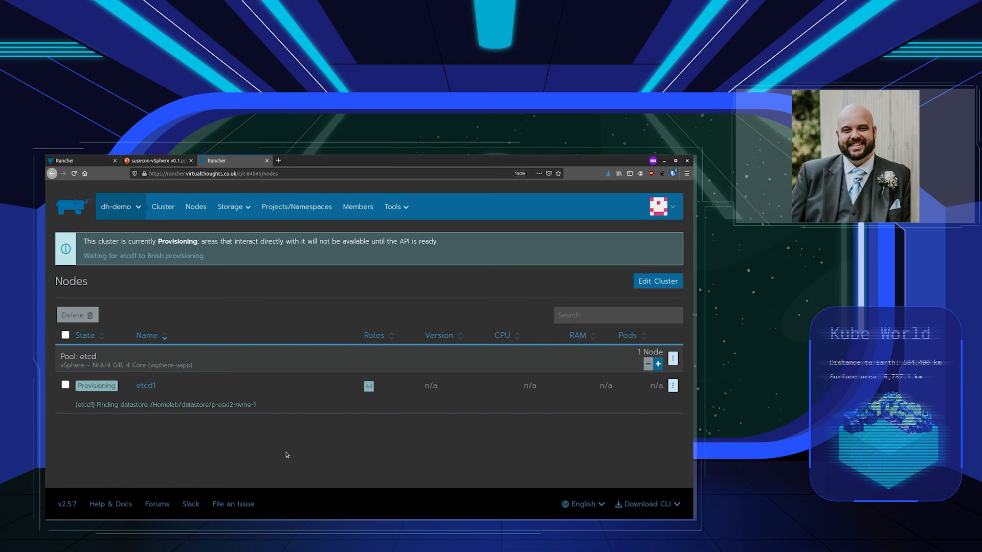
{"action": "left_click", "coordinate": [117, 206]}
{"action": "left_click", "coordinate": [117, 236]}
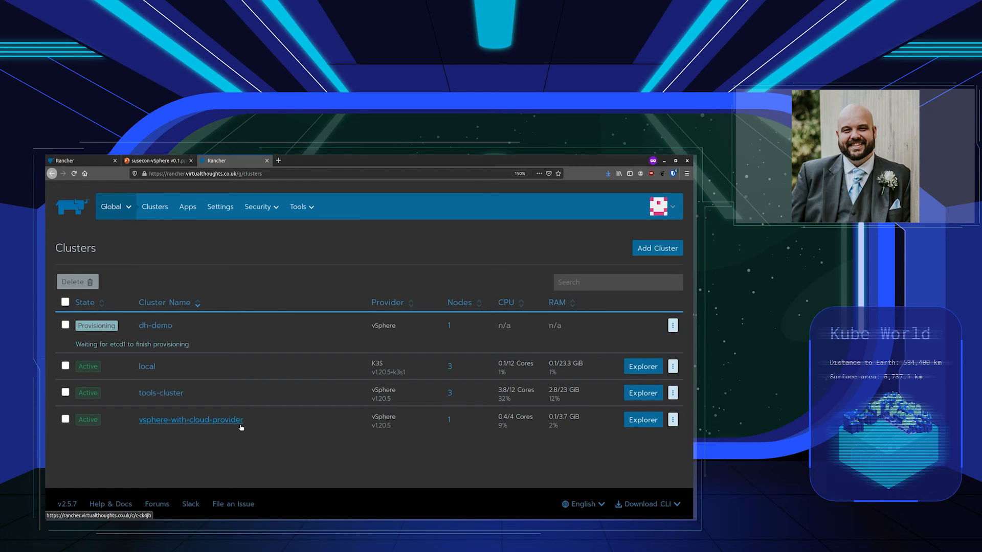
Review vsphere-with-cloud-provider's cluster settings without saving, then view its single active node
{"action": "left_click", "coordinate": [672, 419]}
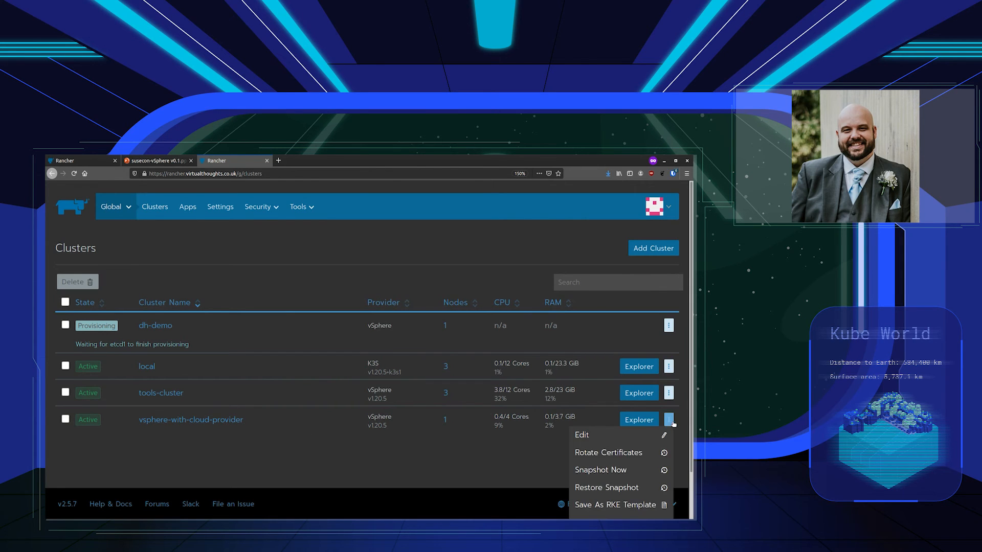
{"action": "left_click", "coordinate": [634, 436]}
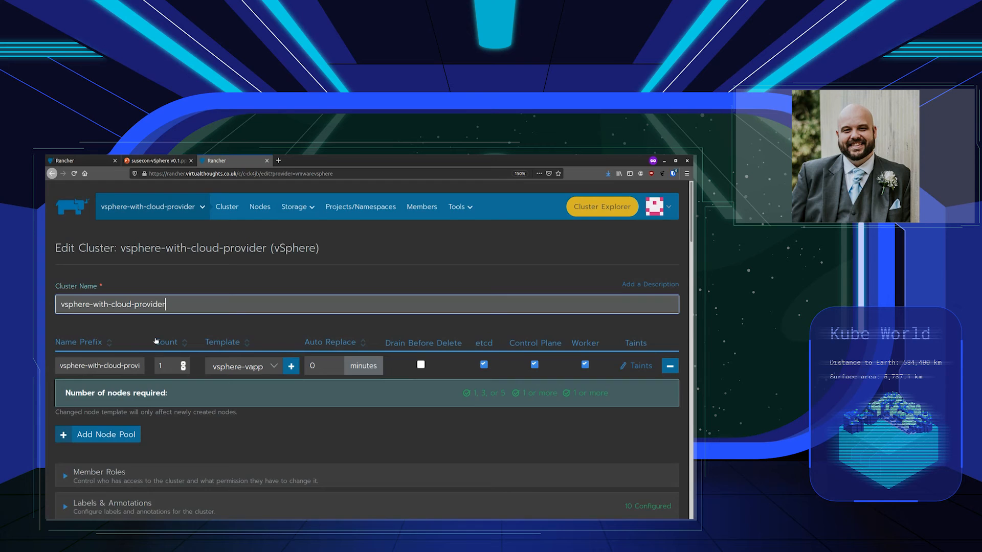
{"action": "scroll", "coordinate": [161, 351], "scroll_direction": "down", "scroll_amount": 2}
{"action": "scroll", "coordinate": [275, 395], "scroll_direction": "down", "scroll_amount": 1}
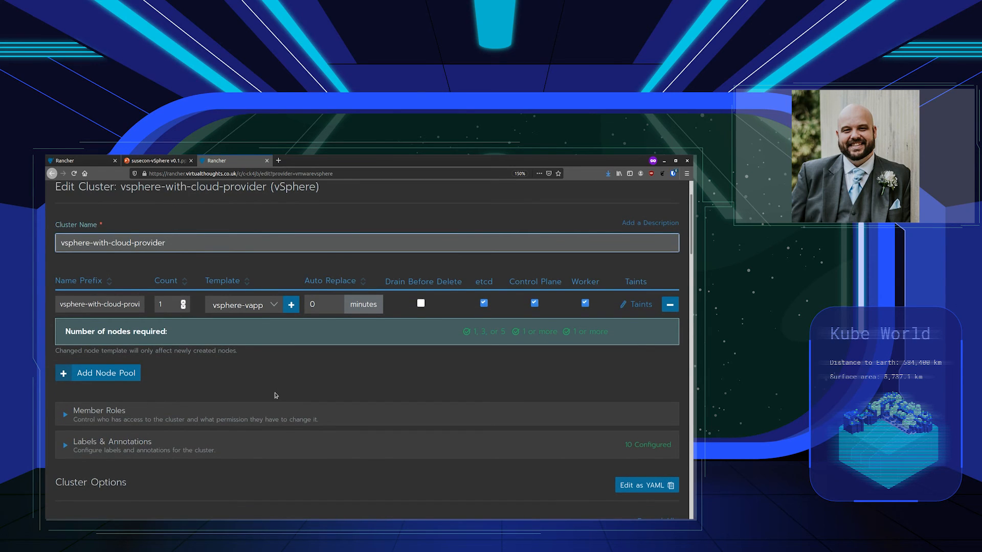
{"action": "scroll", "coordinate": [276, 391], "scroll_direction": "down", "scroll_amount": 10}
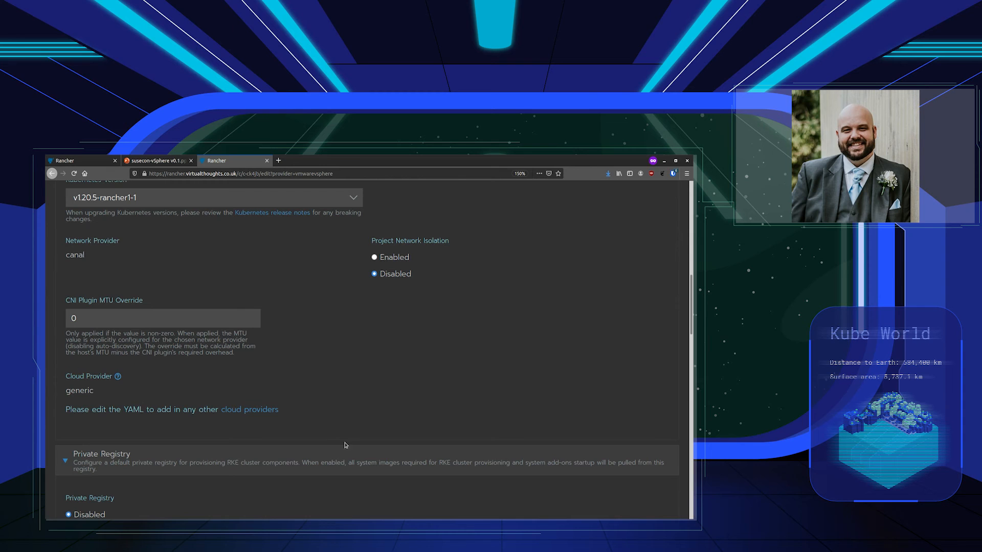
{"action": "scroll", "coordinate": [486, 456], "scroll_direction": "down", "scroll_amount": 20}
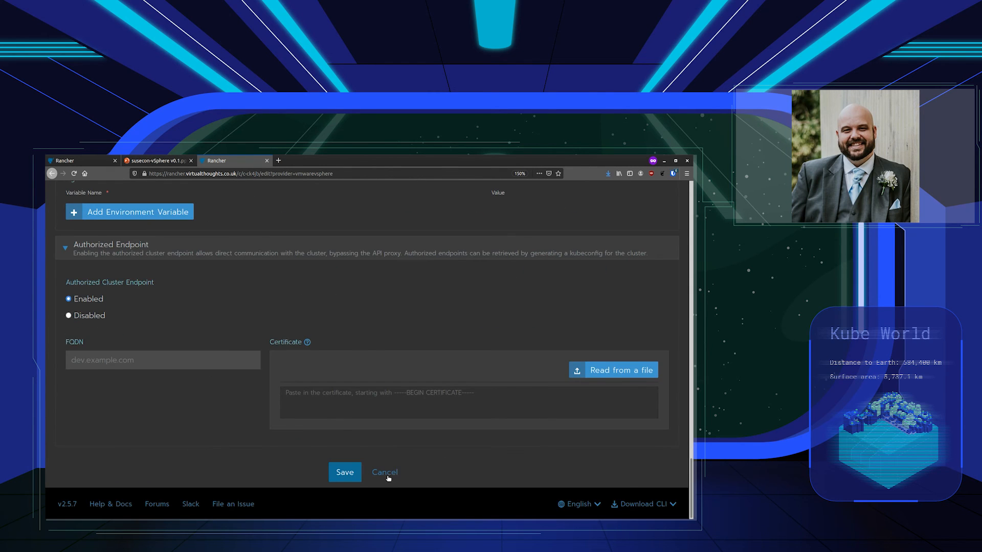
{"action": "left_click", "coordinate": [386, 473]}
{"action": "left_click", "coordinate": [259, 206]}
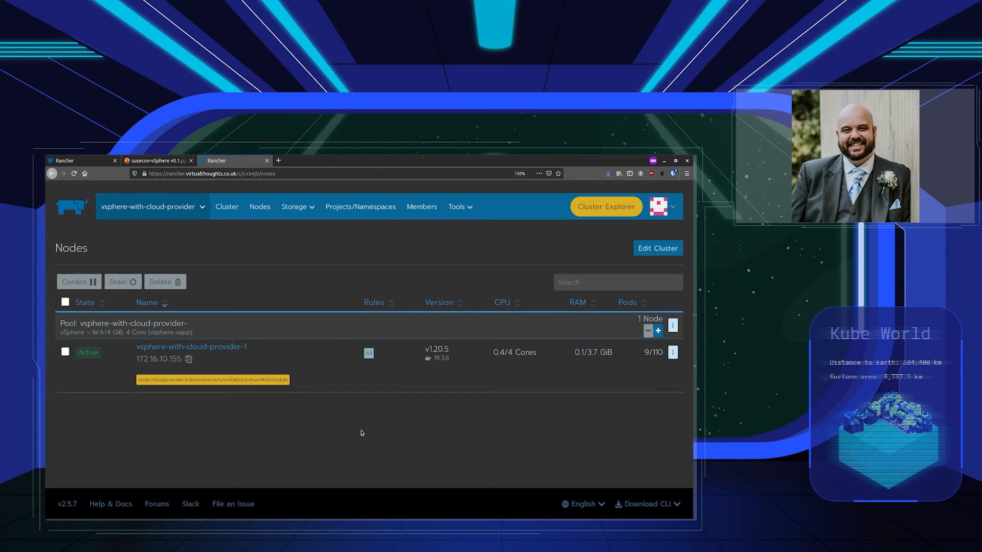
Highlight the node's uninitialized taint label, then clear the selection
{"action": "double_click", "coordinate": [189, 380]}
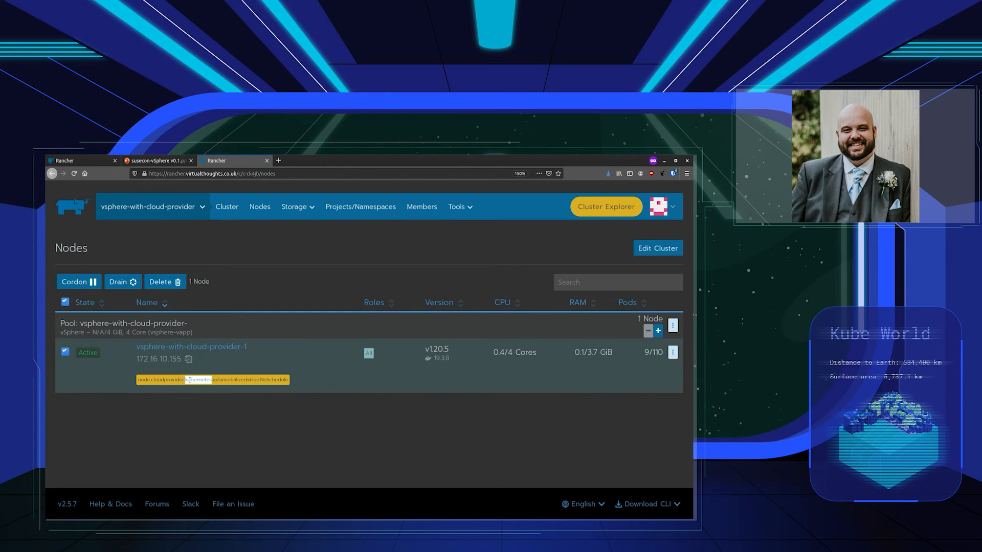
{"action": "triple_click", "coordinate": [190, 380]}
{"action": "left_click", "coordinate": [330, 387]}
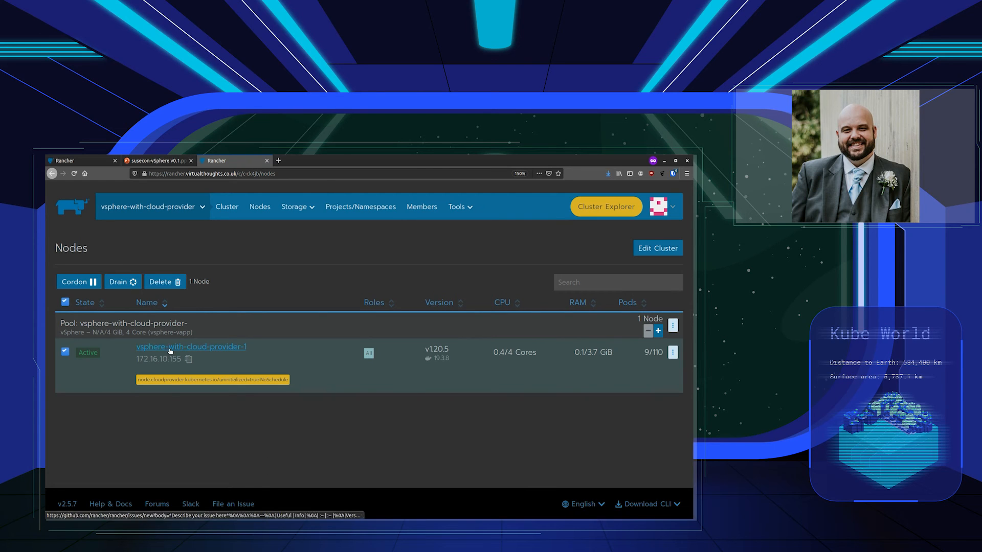
Switch to the vsphere-with-cloud-provider cluster dashboard and open its Cluster Explorer
{"action": "left_click", "coordinate": [153, 207]}
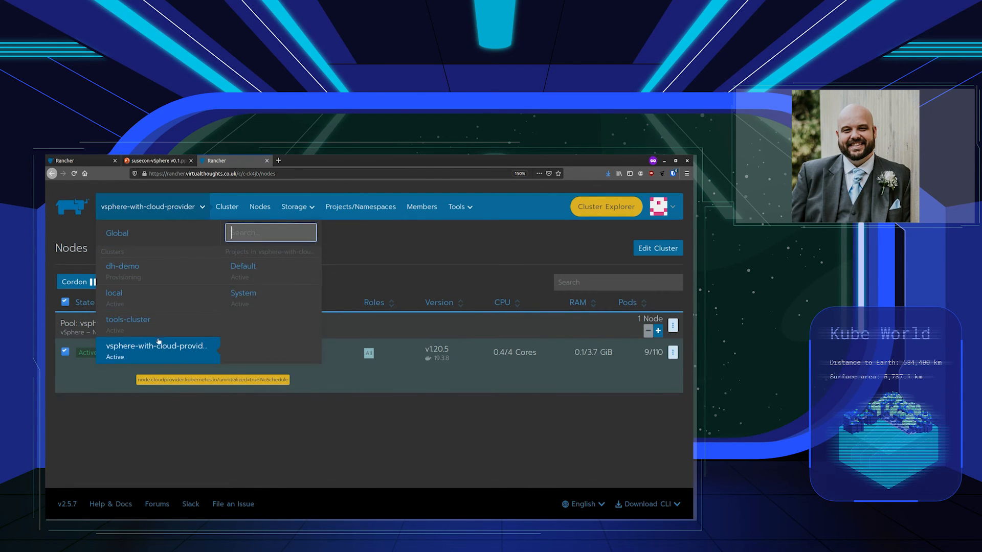
{"action": "left_click", "coordinate": [174, 358]}
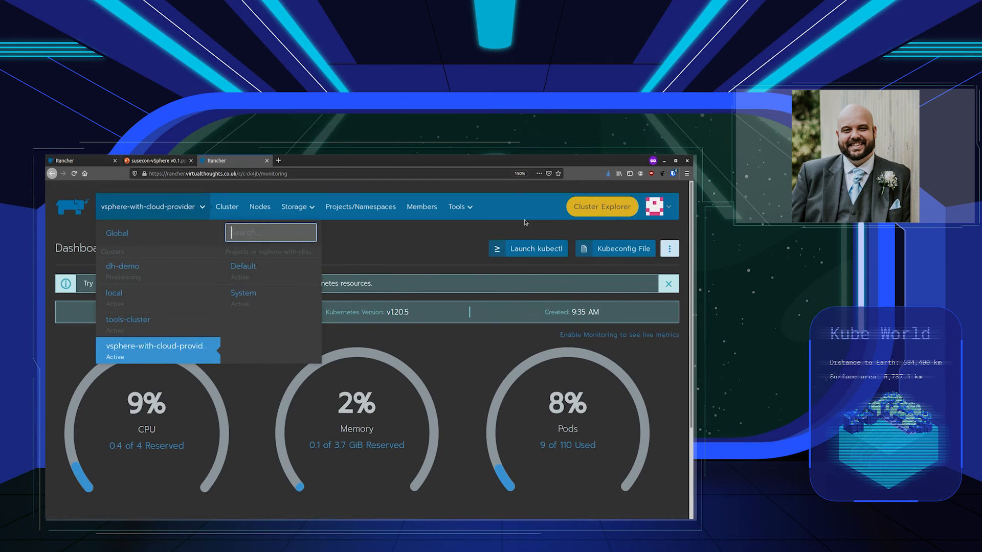
{"action": "left_click", "coordinate": [587, 207]}
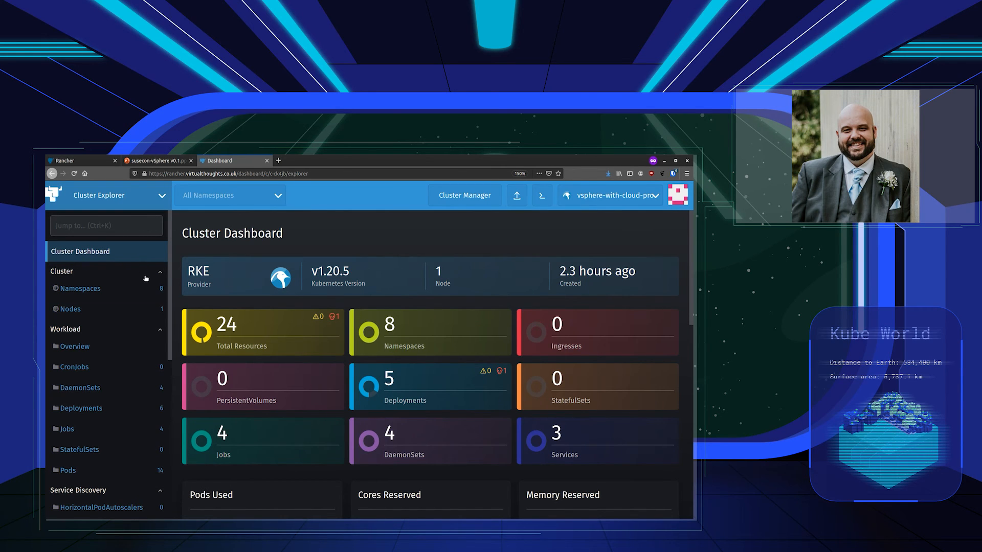
{"action": "left_click", "coordinate": [133, 187]}
Go to Apps & Marketplace charts and begin installing vSphere CPI version 1.0.000
{"action": "left_click", "coordinate": [126, 259]}
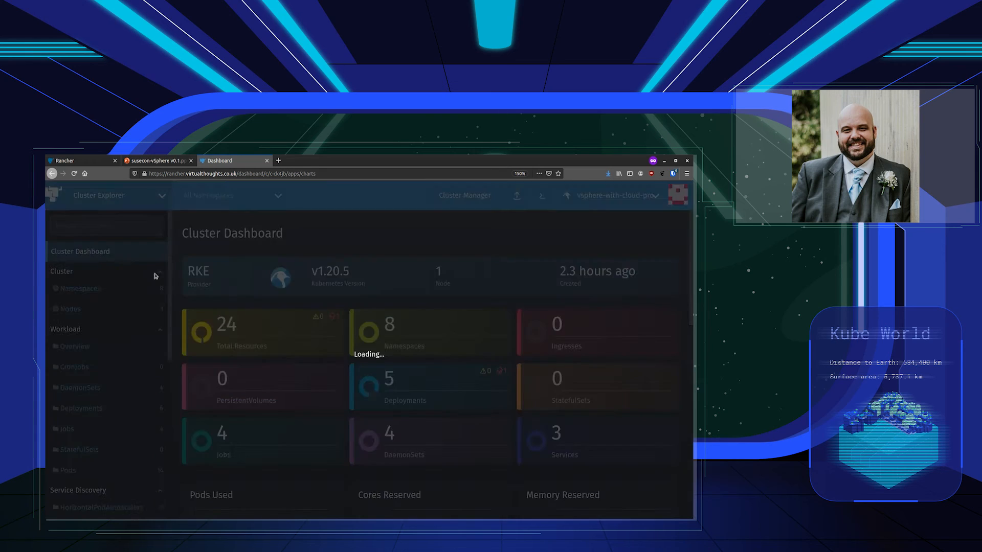
{"action": "scroll", "coordinate": [353, 312], "scroll_direction": "down", "scroll_amount": 5}
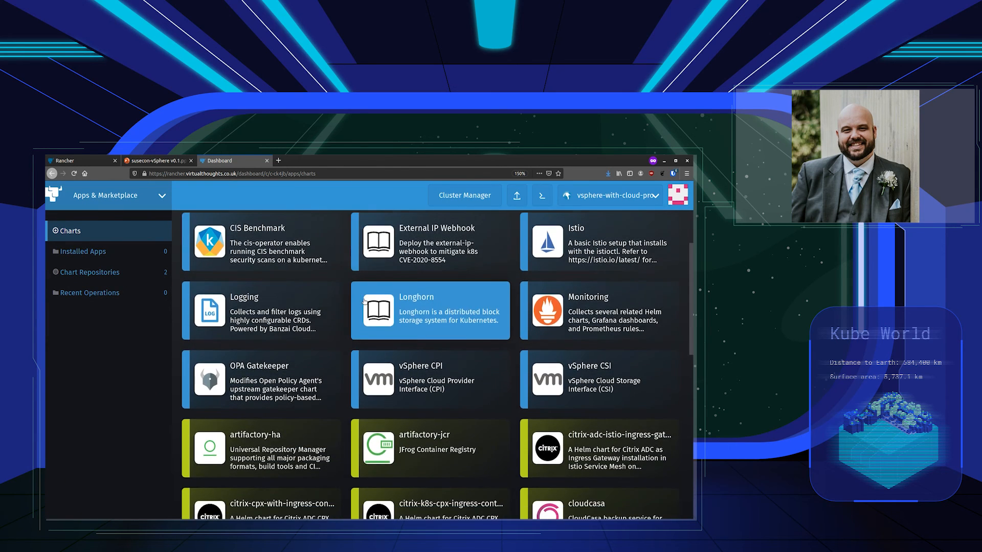
{"action": "scroll", "coordinate": [367, 299], "scroll_direction": "up", "scroll_amount": 3}
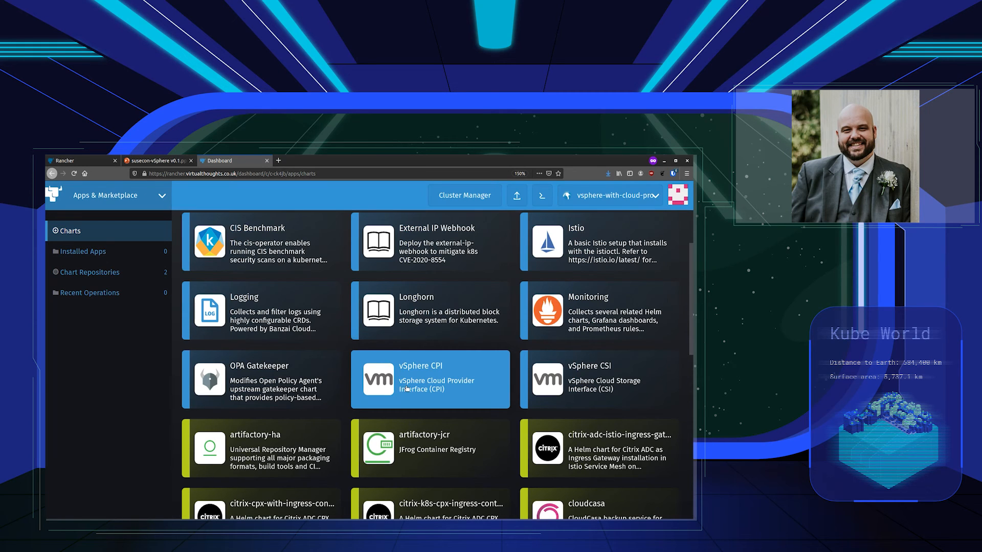
{"action": "left_click", "coordinate": [429, 388]}
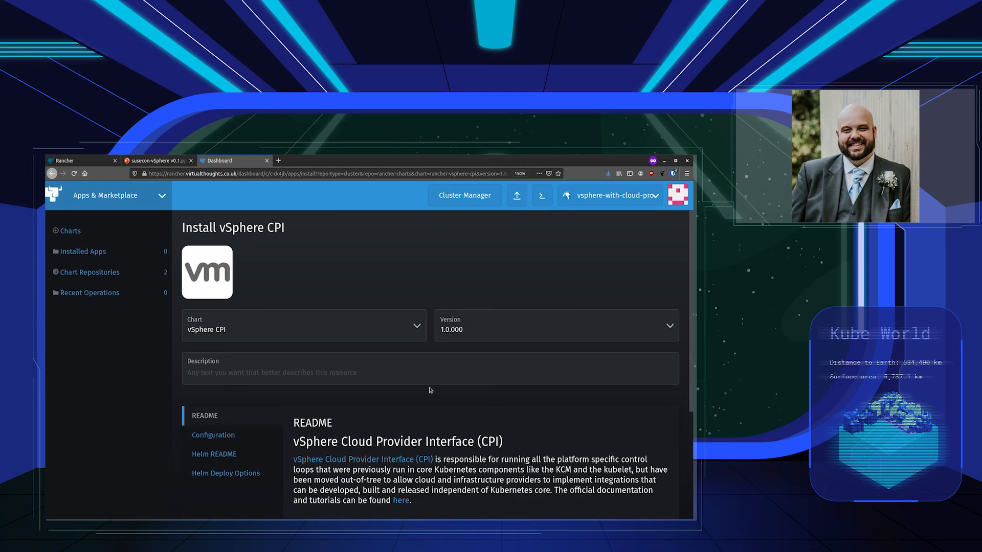
Set the vSphere CPI vCenter host to 172.16.10.22 and data center to Homelab
{"action": "scroll", "coordinate": [307, 388], "scroll_direction": "down", "scroll_amount": 3}
{"action": "left_click", "coordinate": [242, 353]}
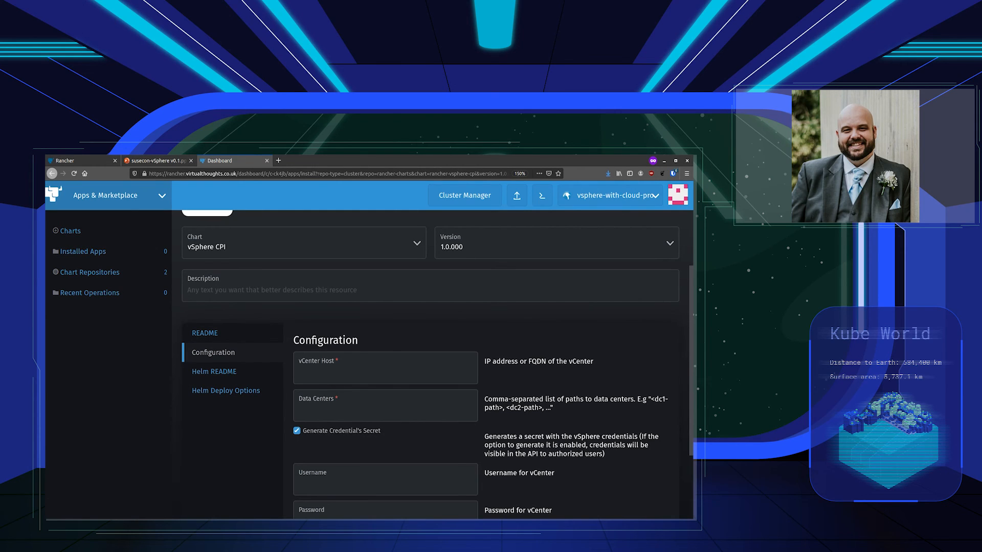
{"action": "left_click", "coordinate": [377, 371]}
{"action": "type", "text": "172.16.10.22"}
{"action": "key", "text": "Tab"}
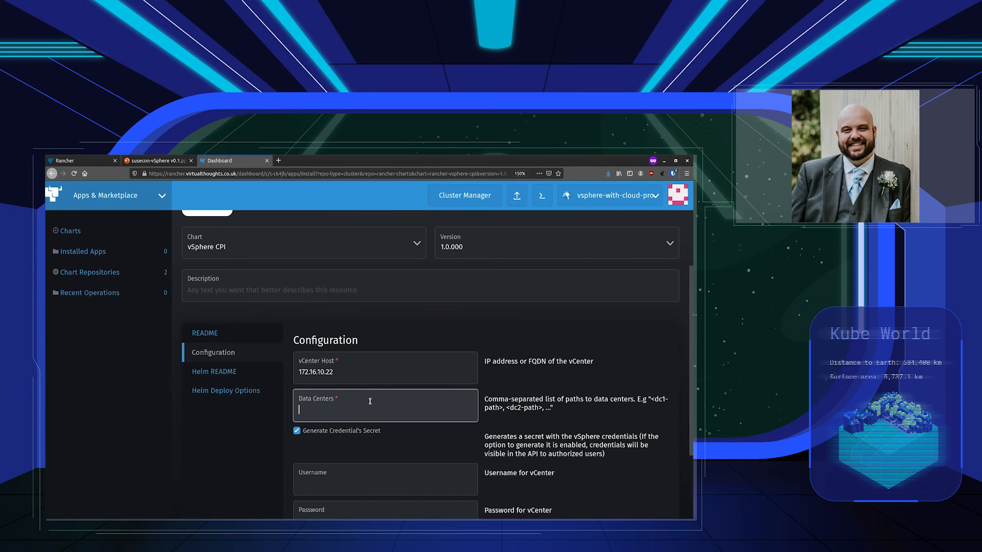
{"action": "type", "text": "Homelab"}
Enter the vCenter admin username and pasted password, then install the chart
{"action": "left_click", "coordinate": [348, 480]}
{"action": "scroll", "coordinate": [346, 450], "scroll_direction": "down", "scroll_amount": 2}
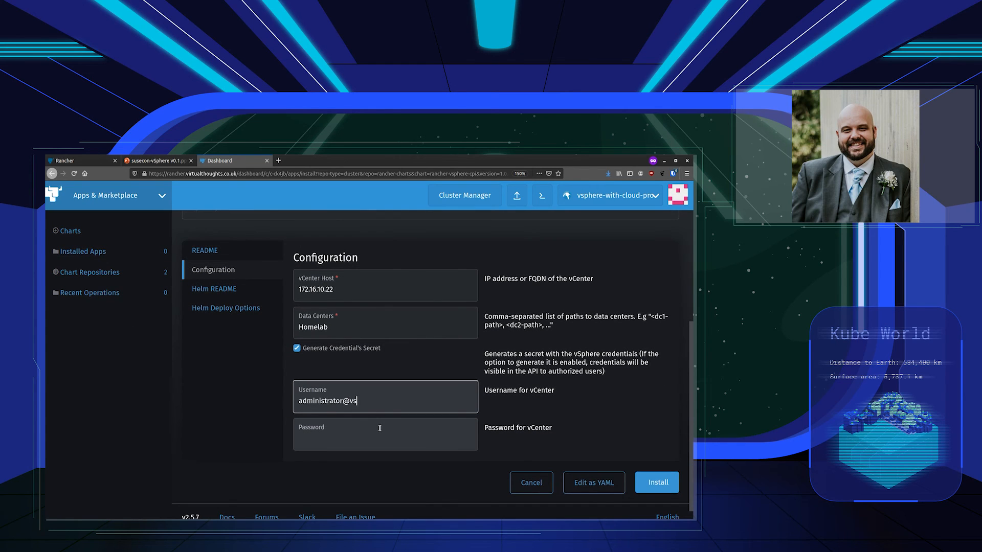
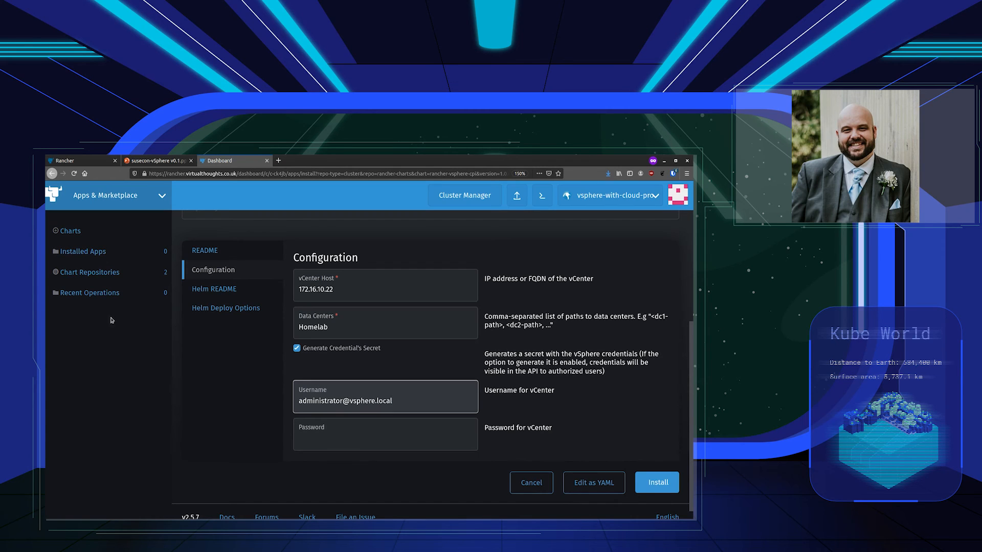
{"action": "key", "text": "alt+Tab"}
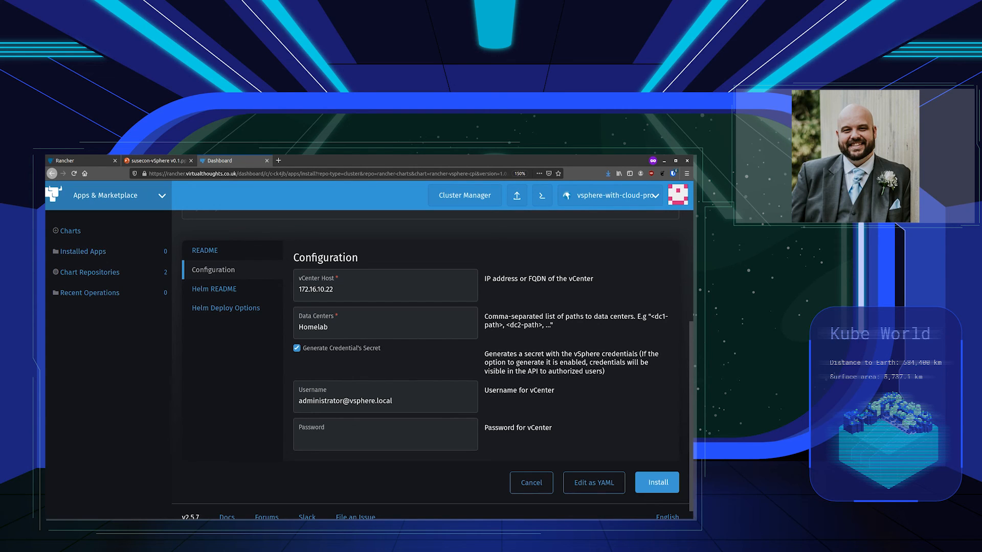
{"action": "left_click", "coordinate": [385, 437]}
{"action": "key", "text": "ctrl+v"}
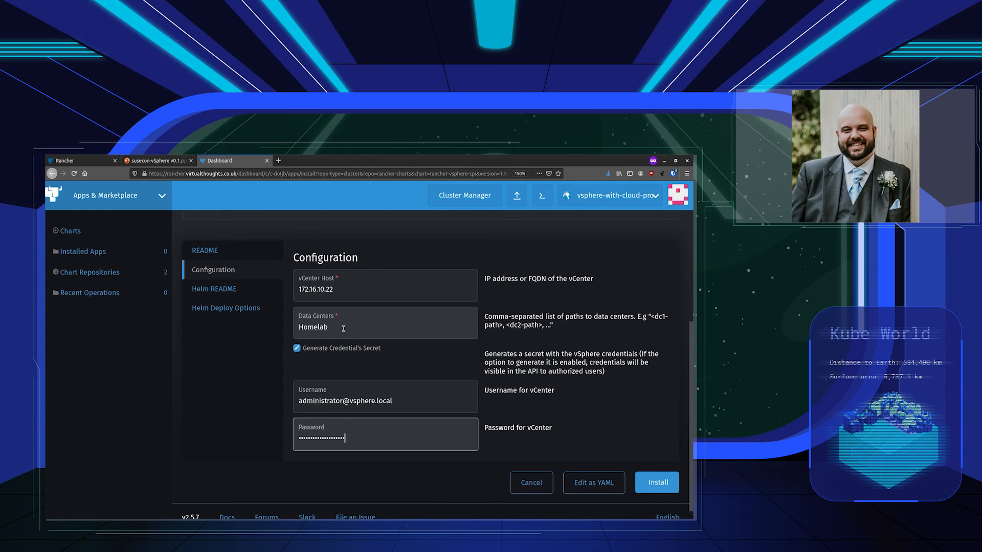
{"action": "left_click", "coordinate": [664, 485]}
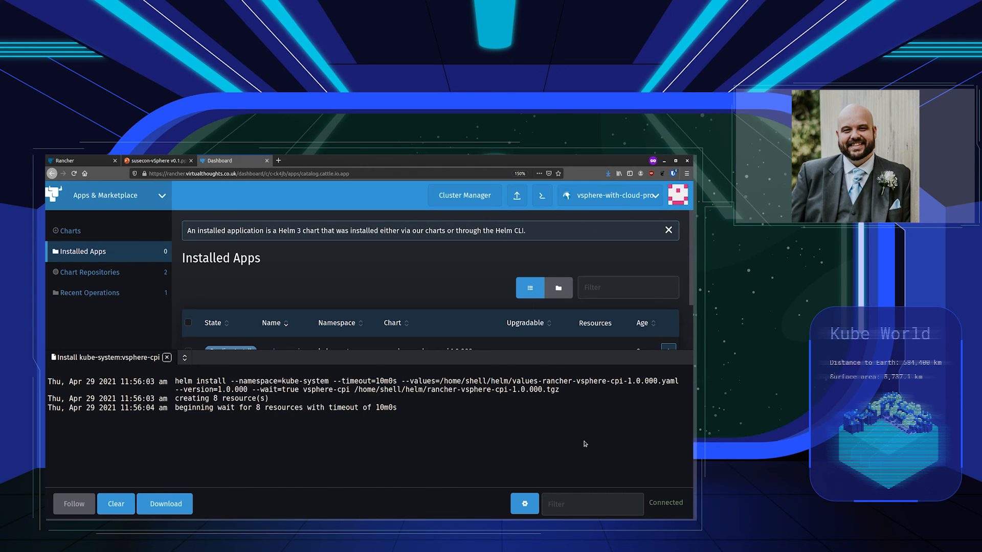
Confirm vsphere-with-cloud-provider's single node is active on its Nodes page
{"action": "scroll", "coordinate": [411, 281], "scroll_direction": "down", "scroll_amount": 2}
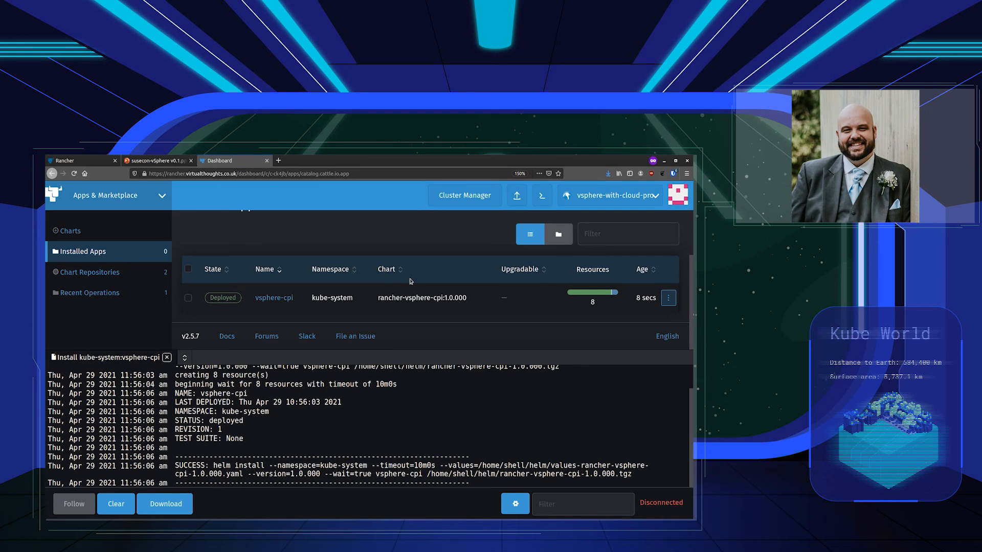
{"action": "left_click", "coordinate": [98, 158]}
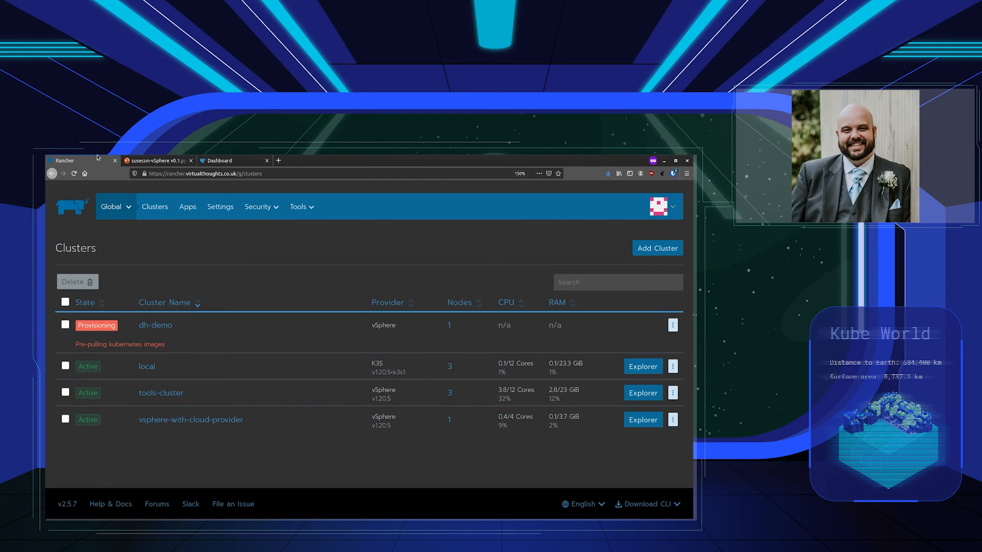
{"action": "left_click", "coordinate": [192, 421]}
{"action": "left_click", "coordinate": [259, 207]}
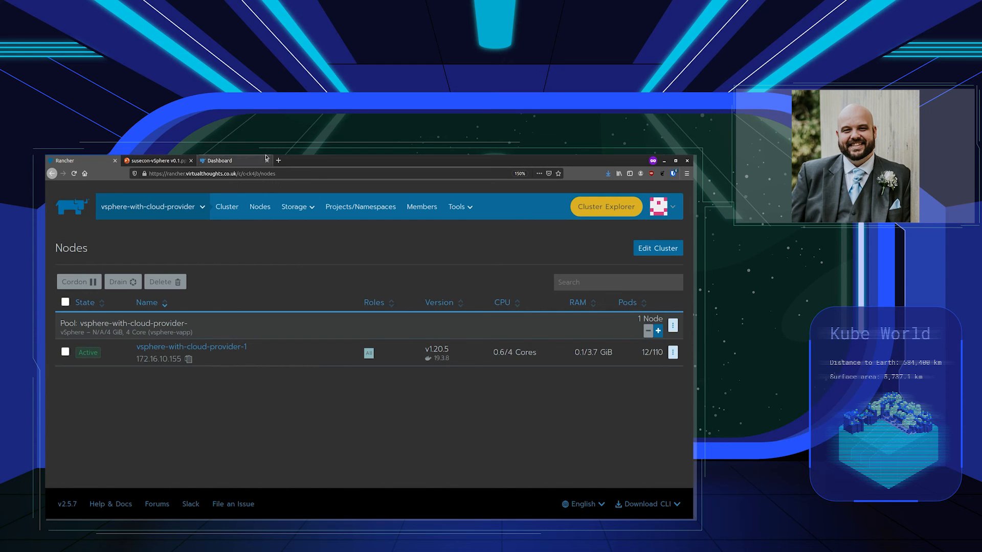
Close the finished vsphere-cpi install log and return to the chart catalog
{"action": "left_click", "coordinate": [251, 160]}
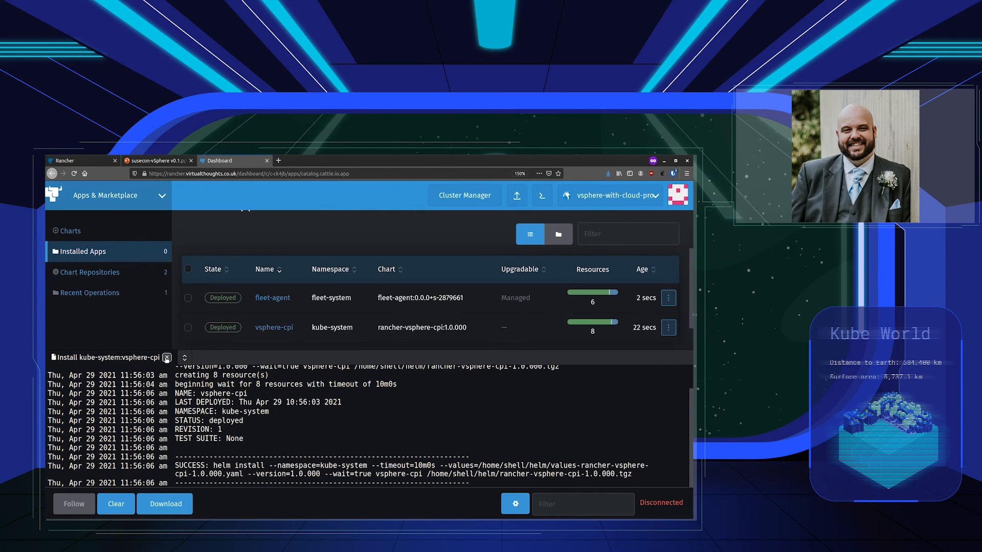
{"action": "left_click", "coordinate": [166, 358]}
{"action": "left_click", "coordinate": [69, 230]}
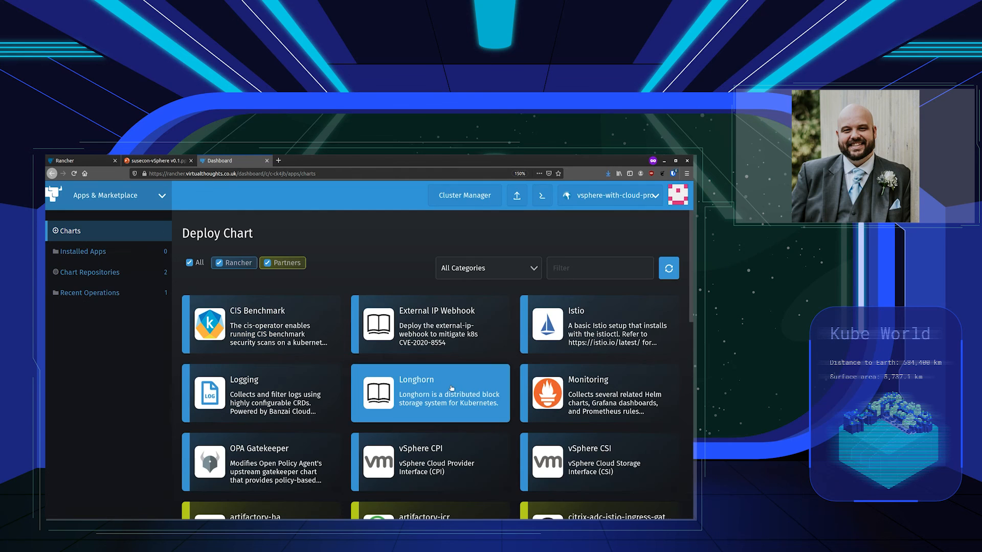
Start the vSphere CSI install with vCenter host 172.16.10.22 and data center Homelab
{"action": "left_click", "coordinate": [585, 466]}
{"action": "scroll", "coordinate": [342, 341], "scroll_direction": "down", "scroll_amount": 1}
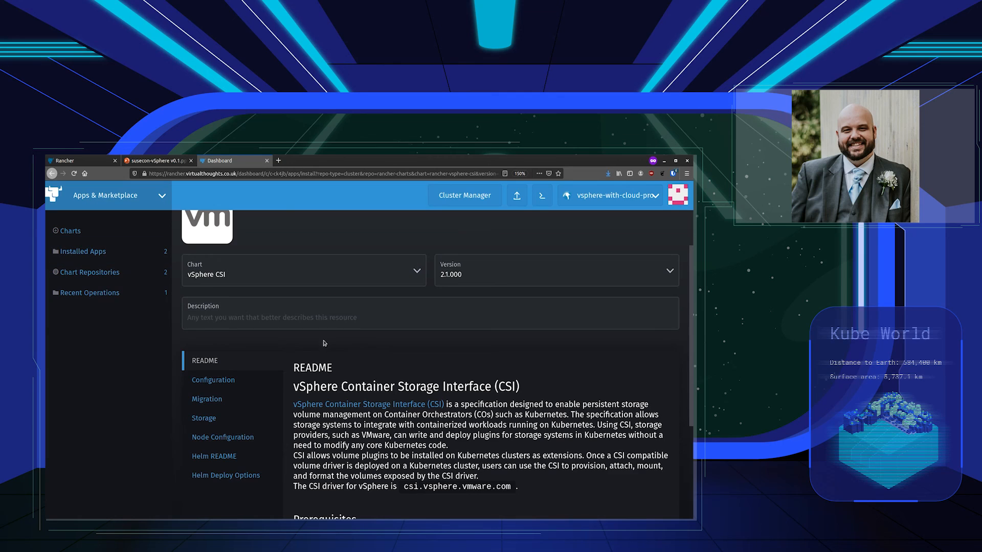
{"action": "left_click", "coordinate": [213, 380]}
{"action": "scroll", "coordinate": [333, 383], "scroll_direction": "down", "scroll_amount": 1}
{"action": "left_click", "coordinate": [333, 383]}
{"action": "type", "text": "172.16.10.22"}
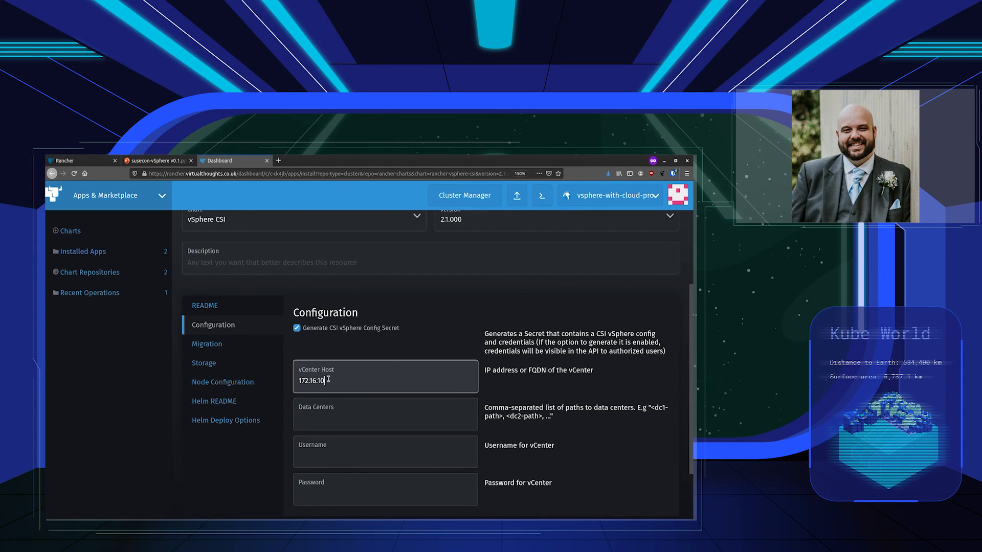
{"action": "key", "text": "Tab"}
{"action": "type", "text": "Homelab"}
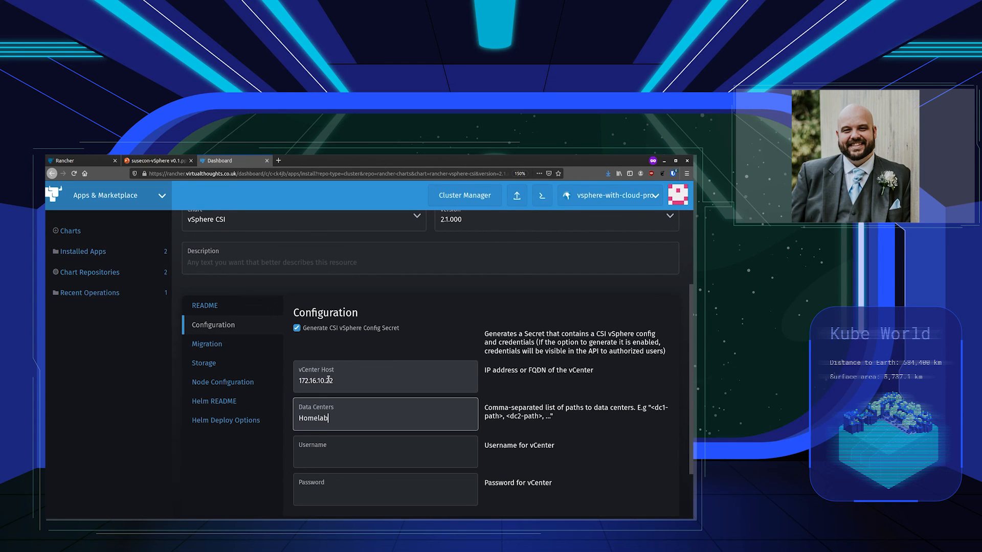
Enter the vCenter admin username and password, then view the Migration settings
{"action": "key", "text": "Tab"}
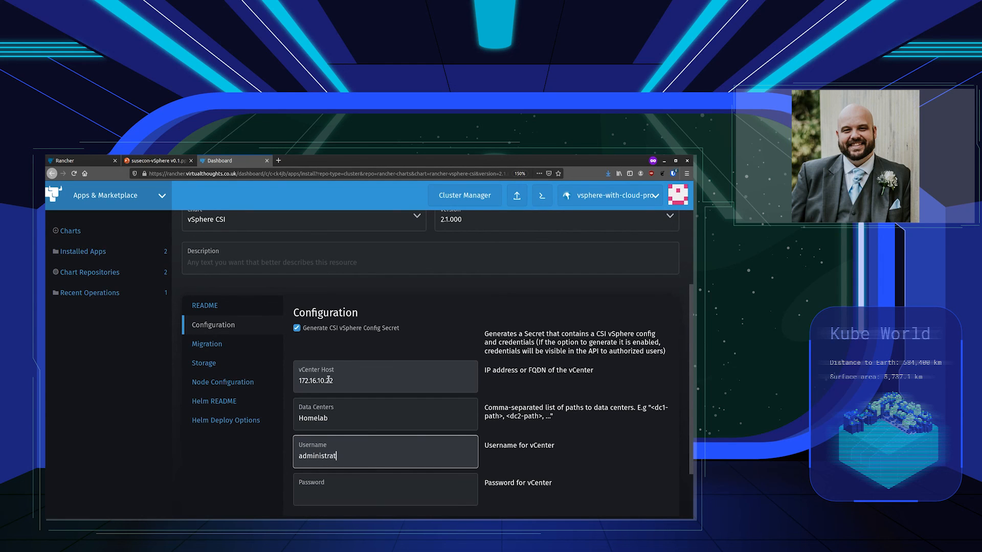
{"action": "key", "text": "Tab"}
{"action": "key", "text": "ctrl+v"}
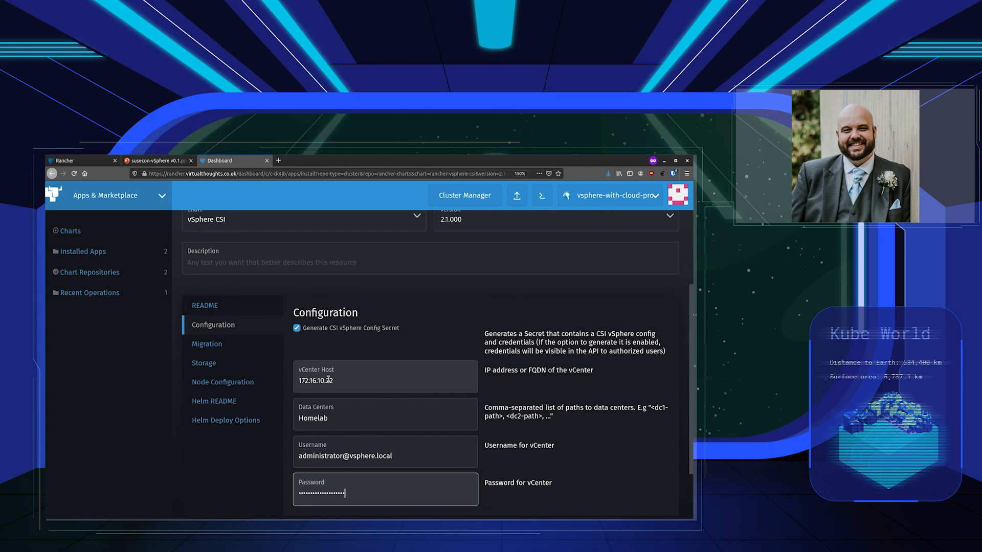
{"action": "left_click", "coordinate": [233, 348]}
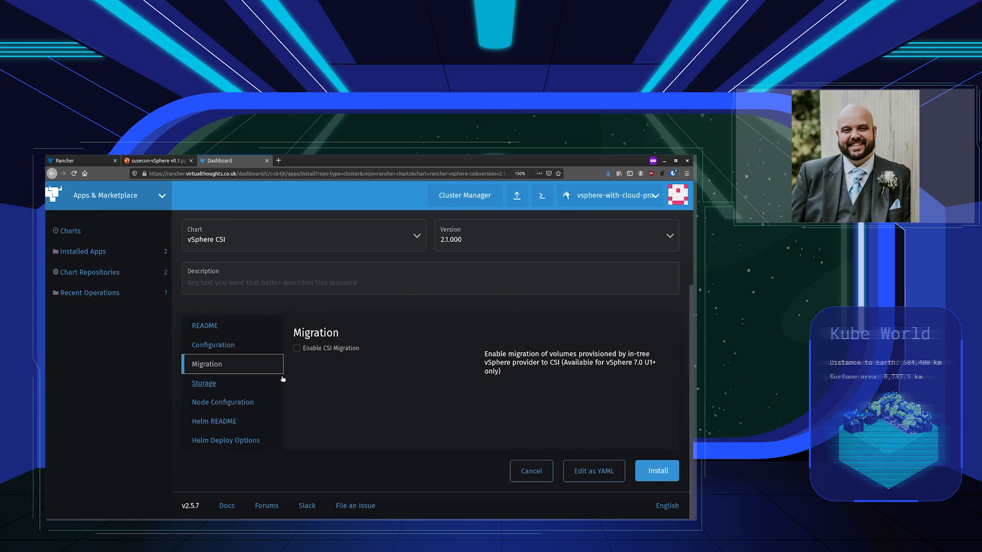
Review the default vsphere-csi-sc storage class and node configuration, then install vSphere CSI
{"action": "left_click", "coordinate": [265, 386]}
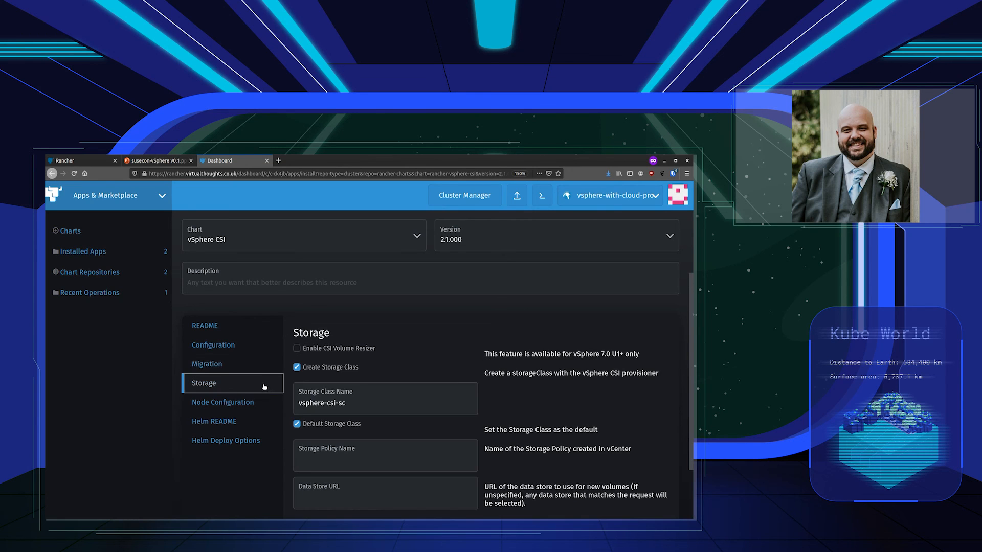
{"action": "scroll", "coordinate": [404, 390], "scroll_direction": "down", "scroll_amount": 2}
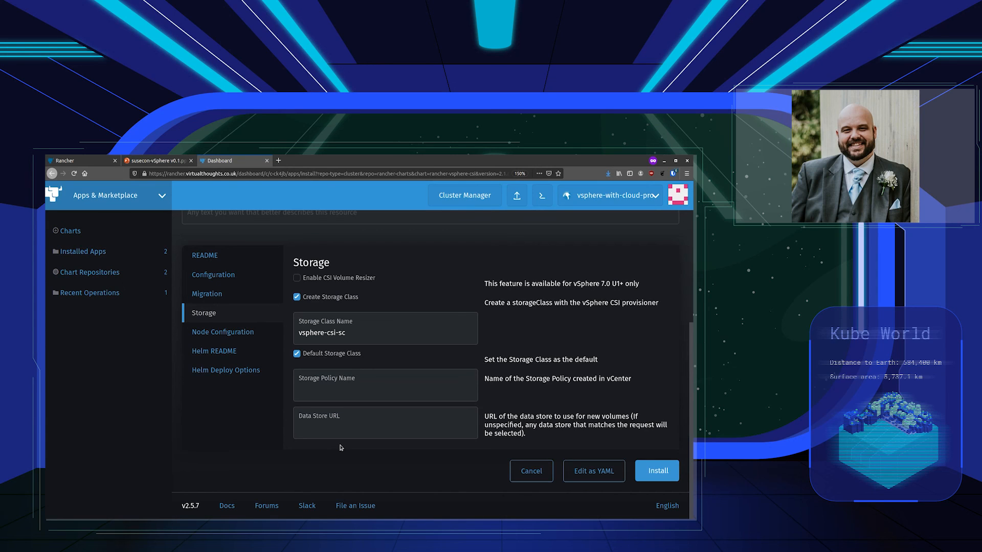
{"action": "left_click", "coordinate": [223, 332]}
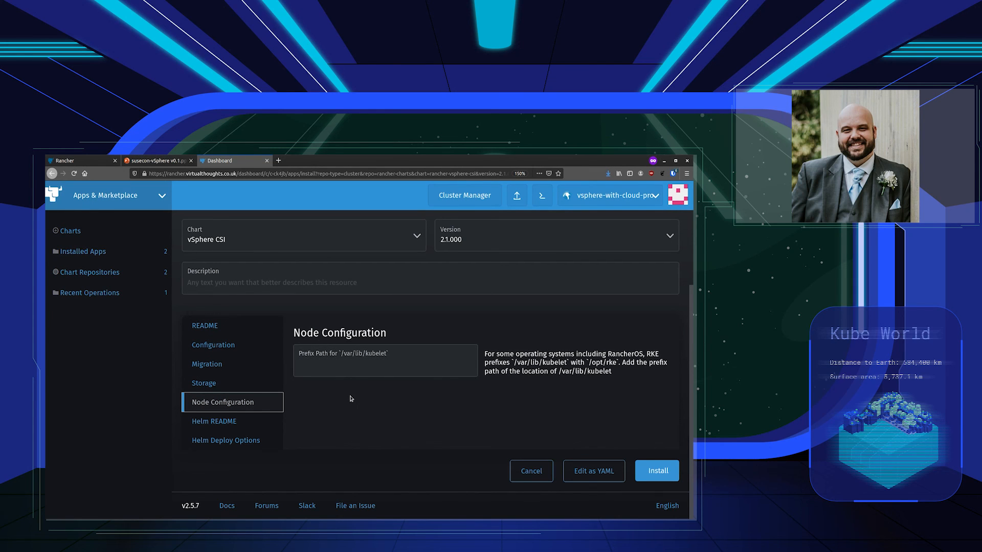
{"action": "left_click", "coordinate": [221, 385]}
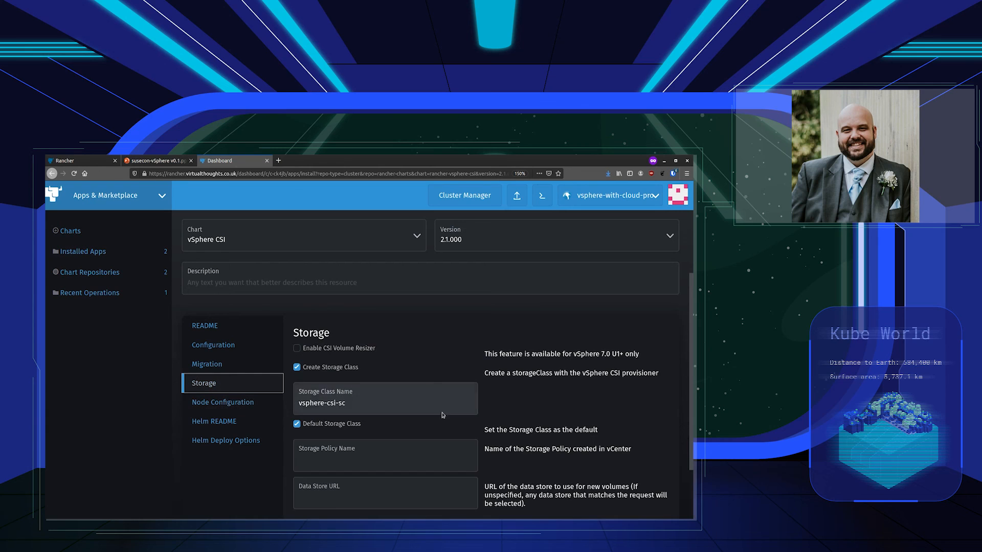
{"action": "scroll", "coordinate": [604, 432], "scroll_direction": "down", "scroll_amount": 3}
{"action": "left_click", "coordinate": [641, 471]}
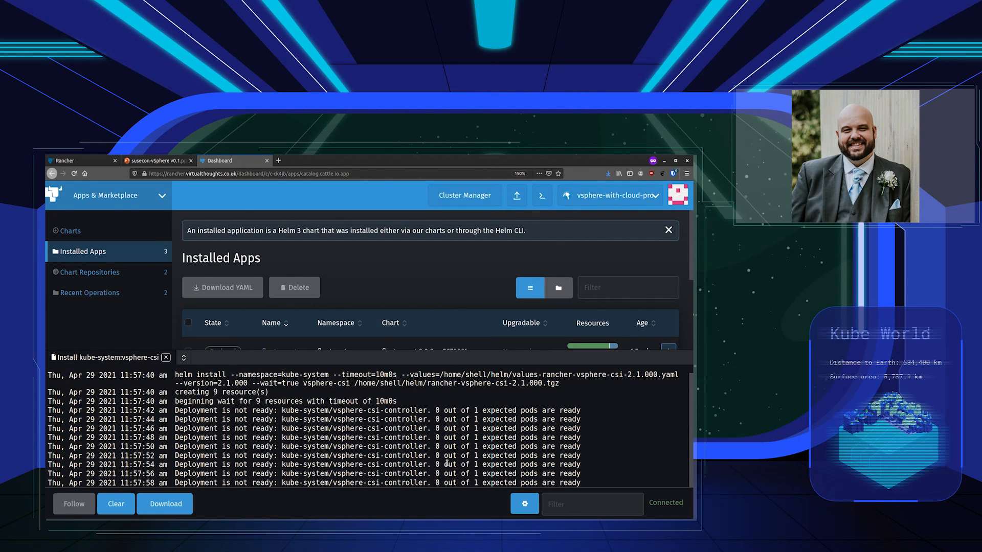
Run kubectl get po -A and check the vsphere-csi and cloud-controller-manager pods are running
{"action": "scroll", "coordinate": [358, 303], "scroll_direction": "down", "scroll_amount": 3}
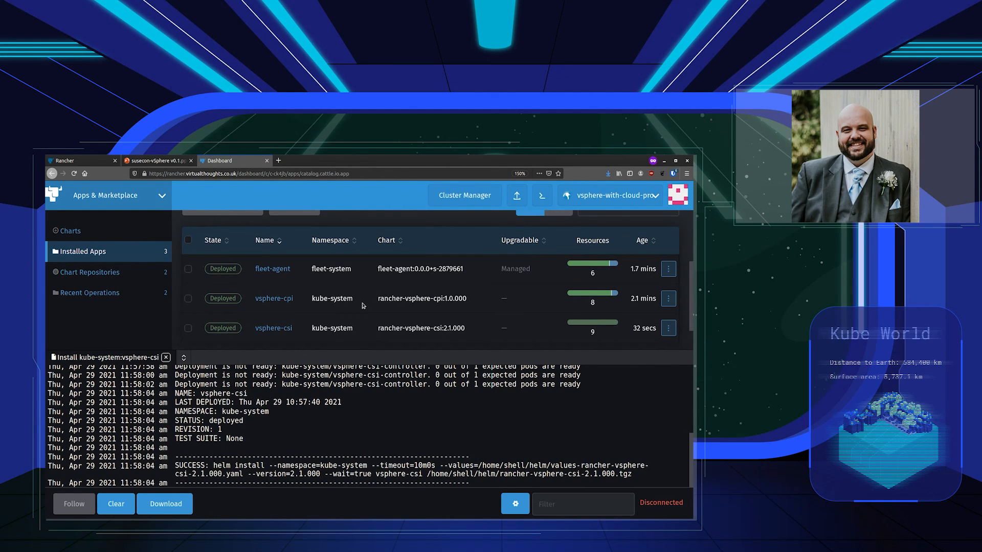
{"action": "left_click", "coordinate": [165, 358]}
{"action": "left_click", "coordinate": [541, 196]}
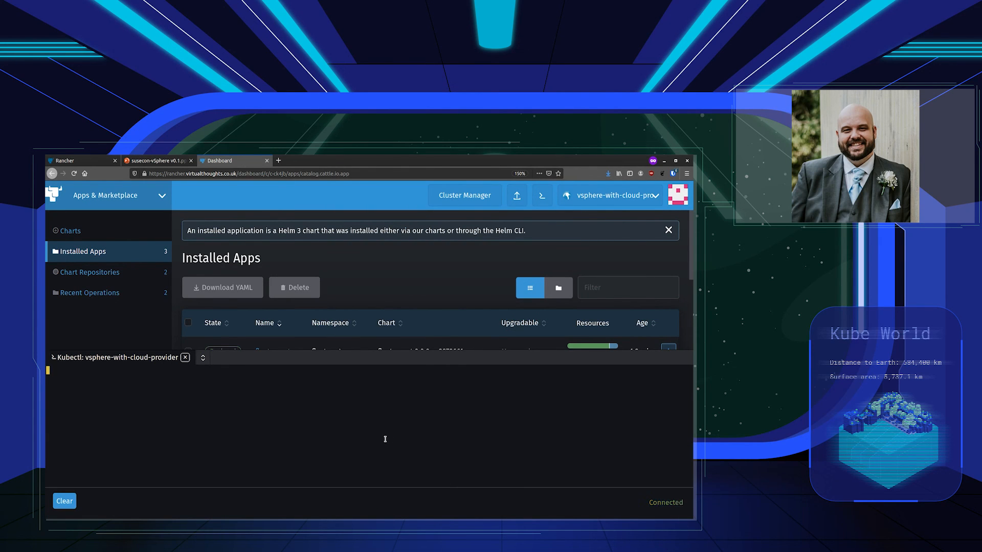
{"action": "type", "text": "kubec"}
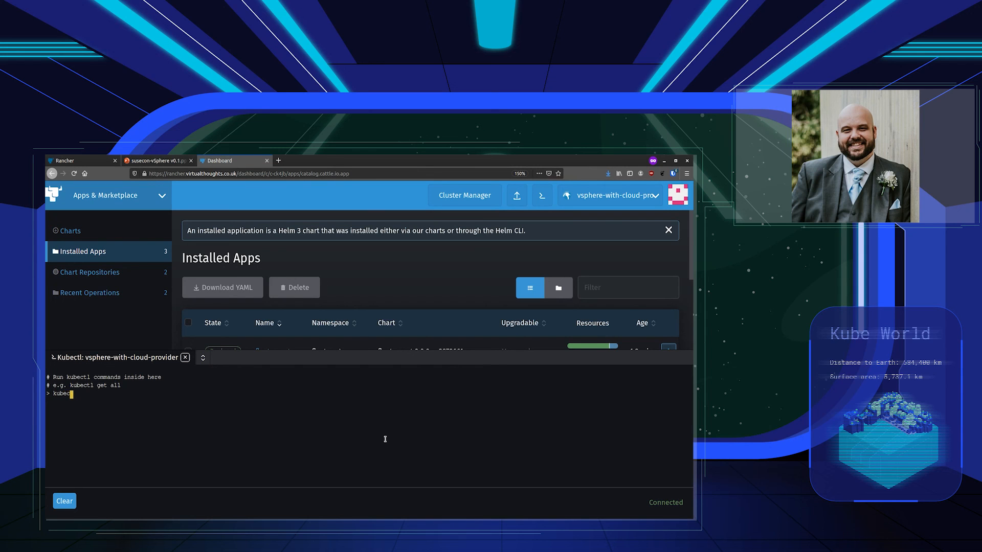
{"action": "type", "text": "tl get po -A"}
{"action": "key", "text": "Return"}
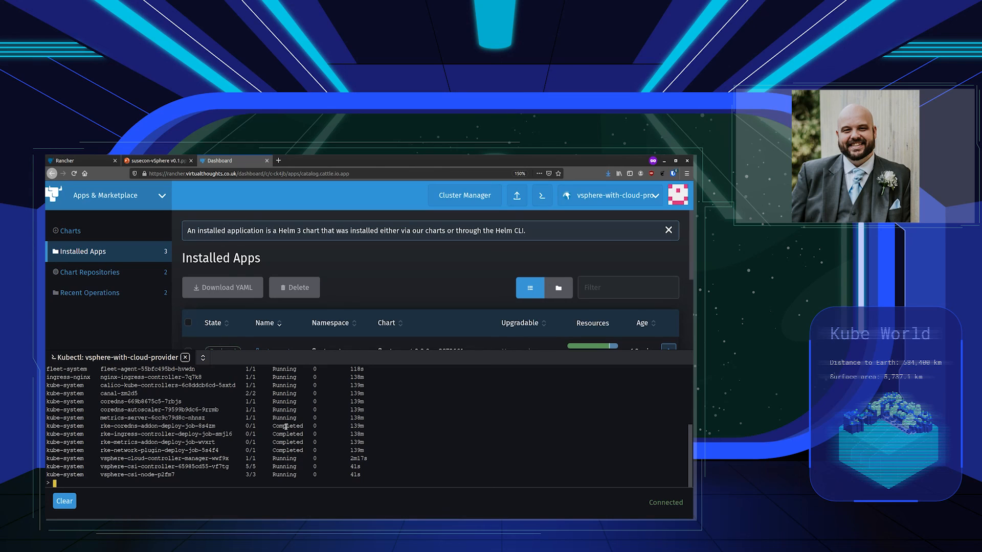
{"action": "left_click_drag", "start_coordinate": [172, 475], "coordinate": [188, 462]}
{"action": "left_click", "coordinate": [139, 475]}
{"action": "left_click", "coordinate": [223, 467]}
Close the shell and switch to the tools-cluster Cluster Explorer
{"action": "left_click", "coordinate": [185, 358]}
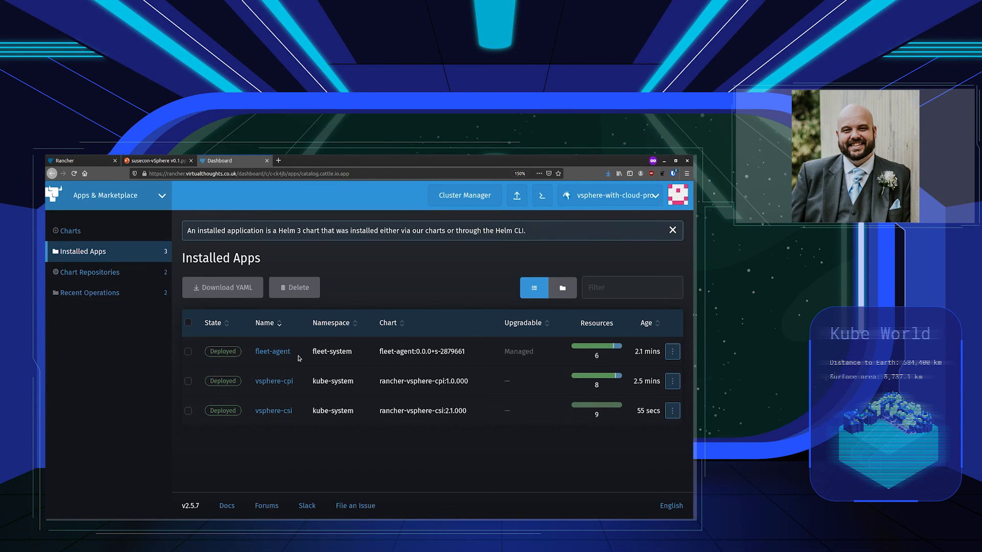
{"action": "left_click", "coordinate": [598, 203]}
{"action": "left_click", "coordinate": [593, 249]}
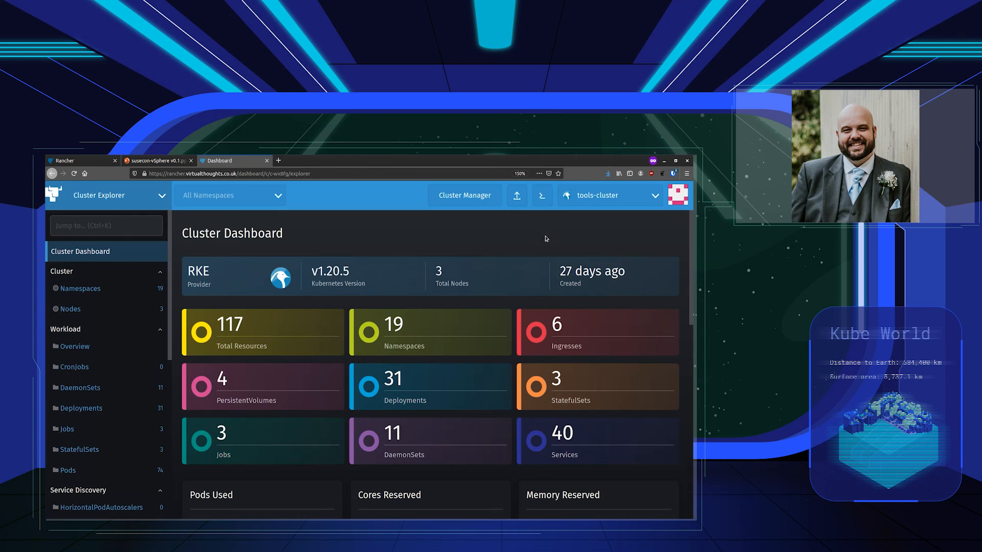
{"action": "left_click", "coordinate": [541, 195]}
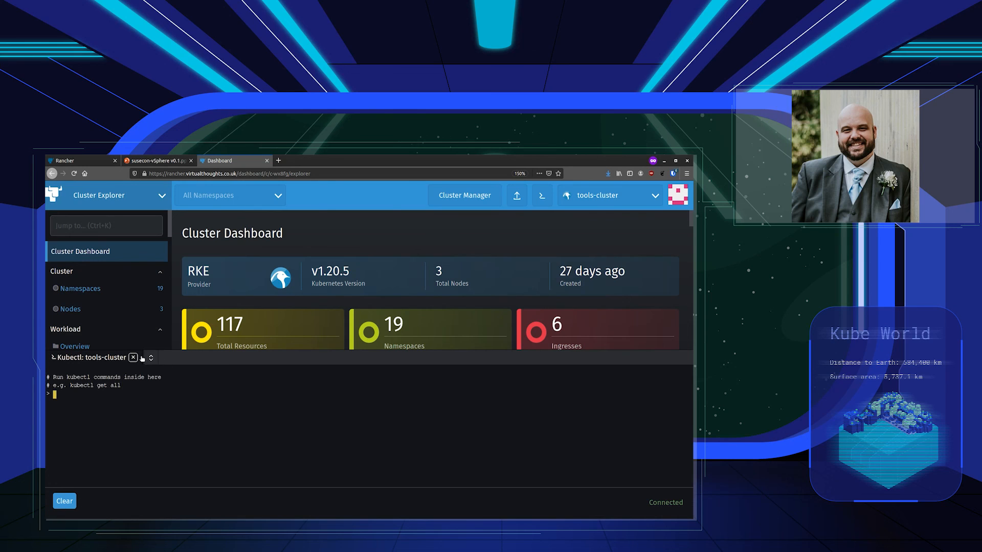
Run kubectl get pv -A to see four Bound vsphere-csi-sc volumes, then start the PowerPoint slide show
{"action": "left_click_drag", "start_coordinate": [151, 357], "coordinate": [151, 273]}
{"action": "left_click", "coordinate": [183, 371]}
{"action": "key", "text": "Return"}
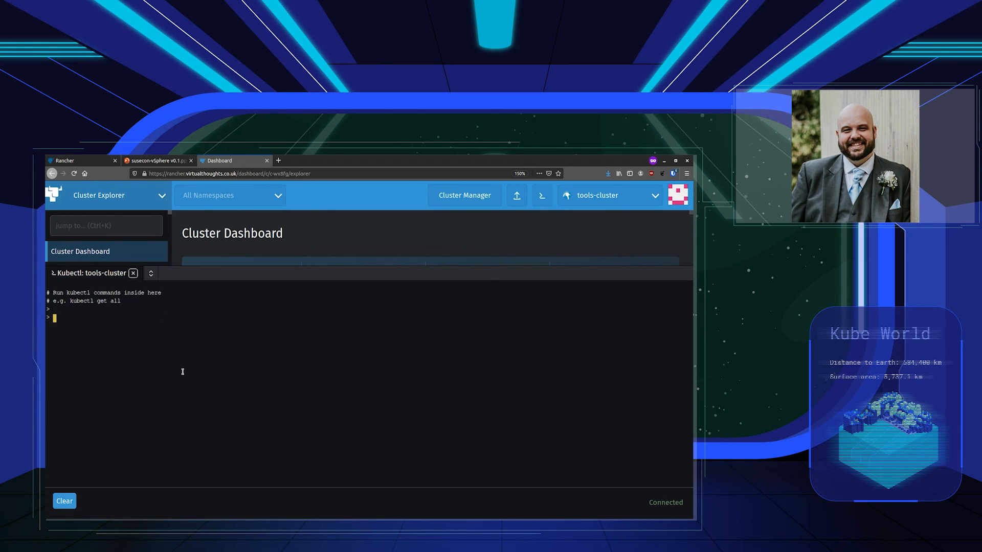
{"action": "type", "text": "kubectl get pv -A"}
{"action": "key", "text": "Return"}
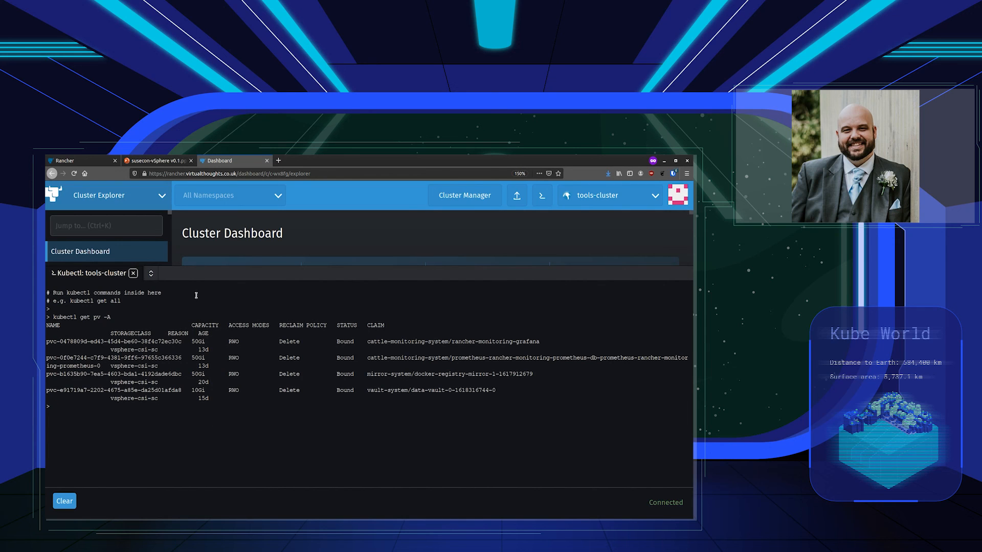
{"action": "left_click", "coordinate": [152, 160]}
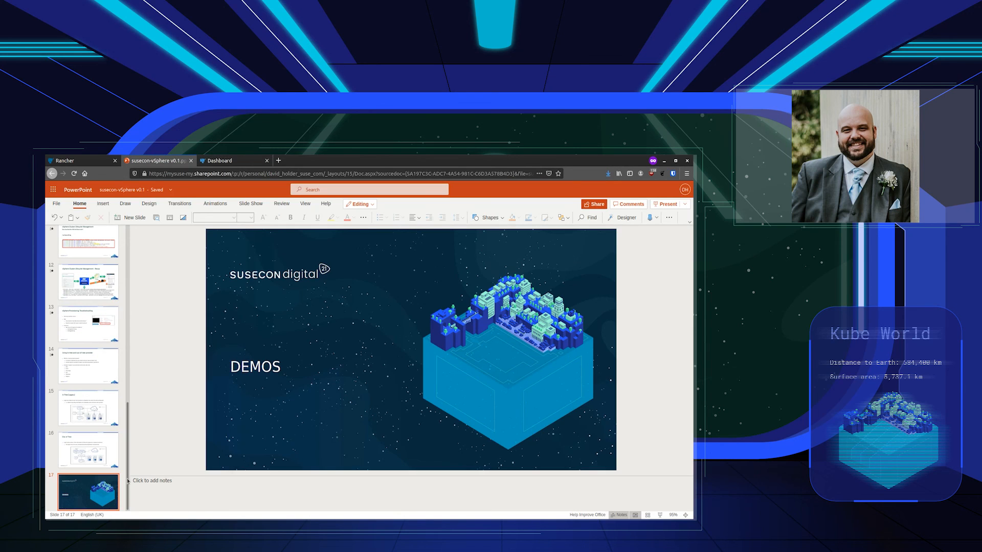
{"action": "left_click", "coordinate": [664, 517]}
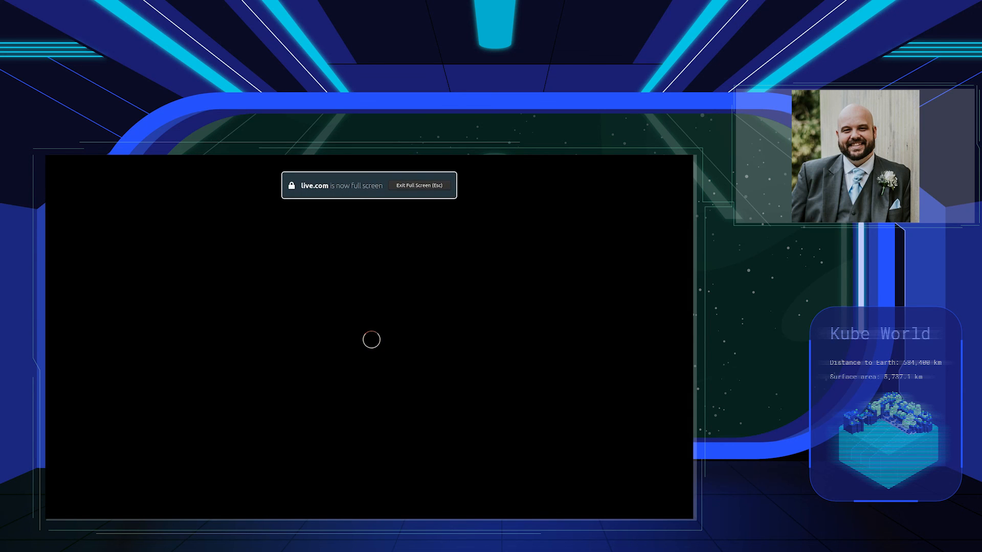